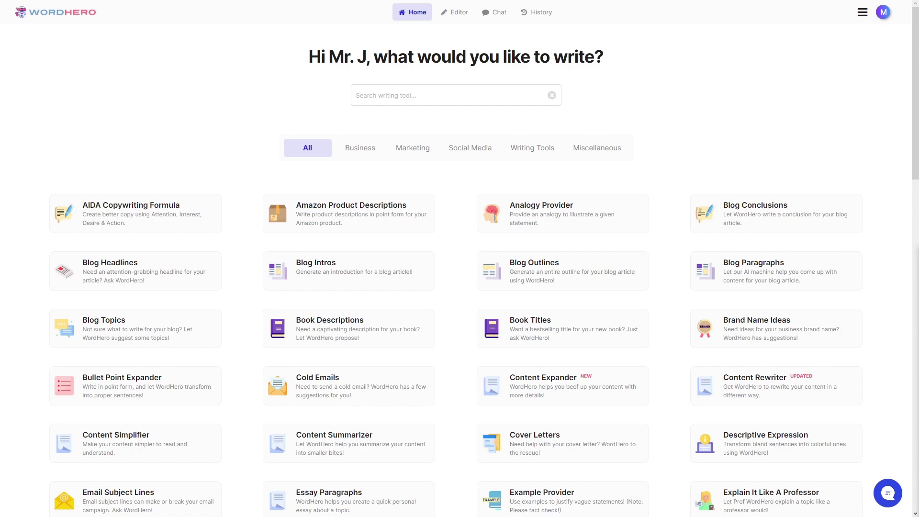
scroll(660, 222, down, 2)
scroll(656, 300, down, 3)
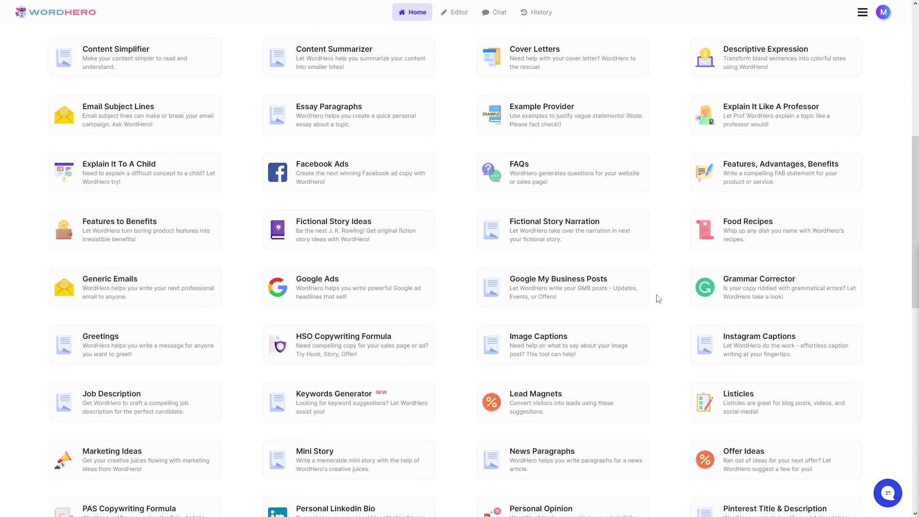
scroll(656, 300, down, 5)
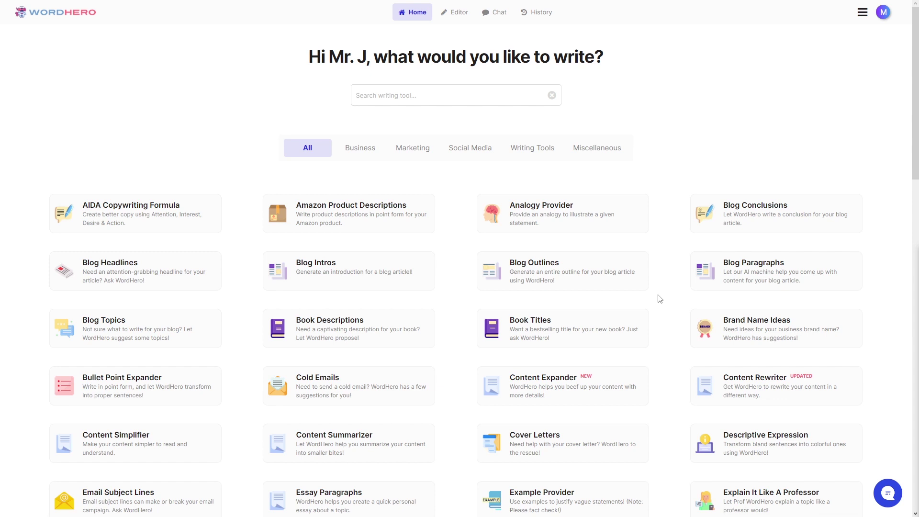
- Open a blank untitled document in the Editor, briefly browsing the Writing Tools panel
click(454, 20)
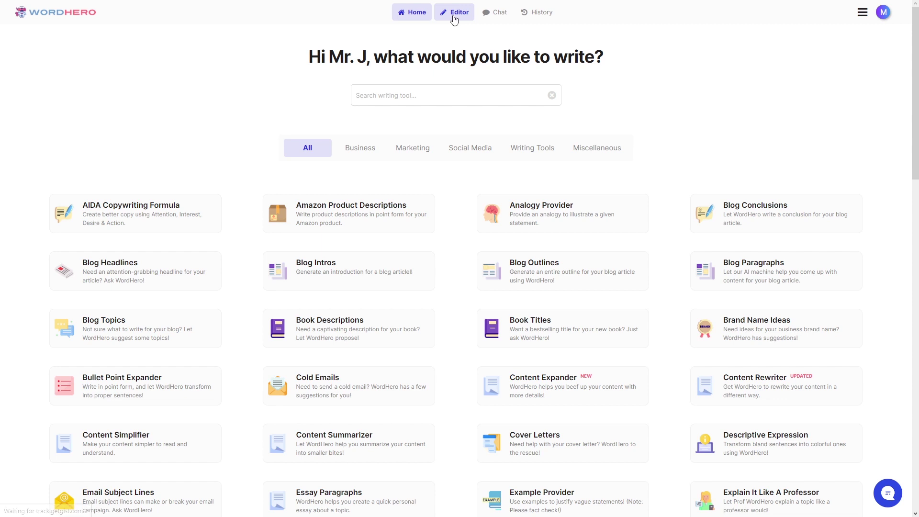
click(11, 43)
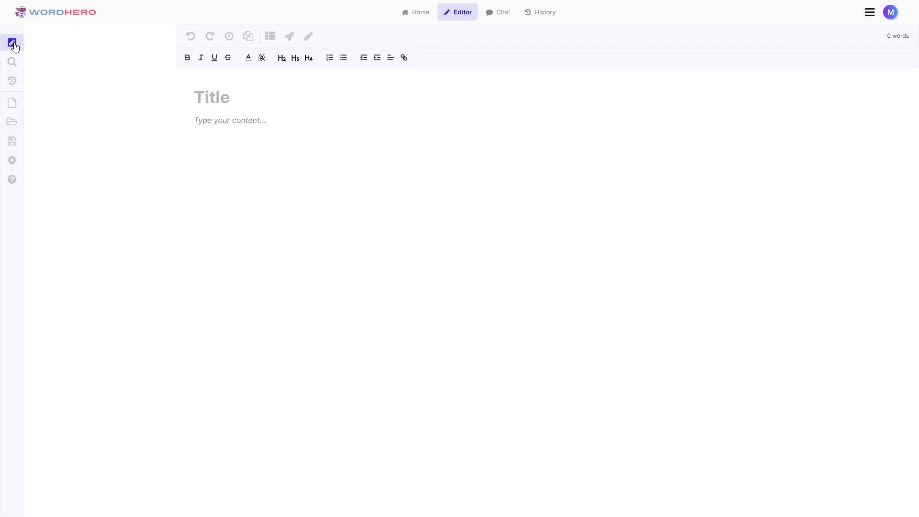
scroll(110, 300, down, 4)
scroll(110, 300, down, 4)
scroll(115, 306, down, 6)
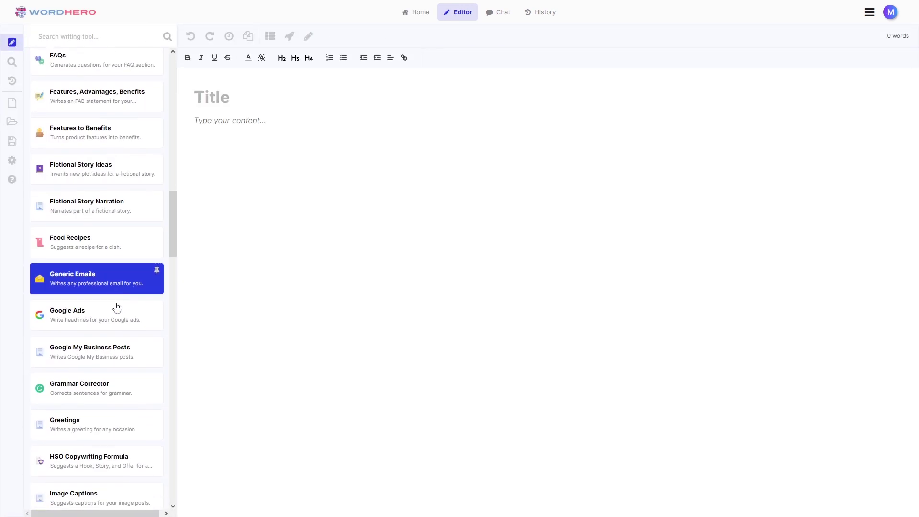
scroll(117, 308, down, 4)
scroll(120, 309, up, 8)
scroll(120, 309, up, 3)
scroll(125, 319, up, 8)
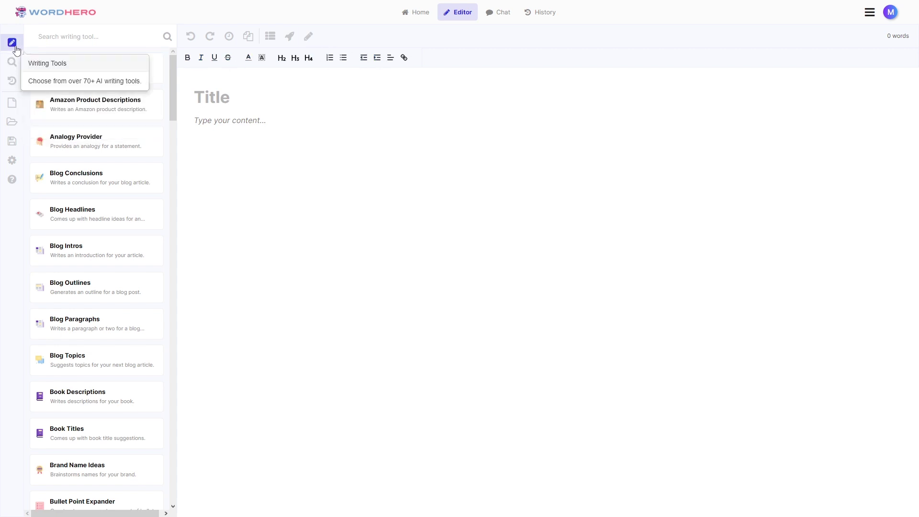
click(16, 48)
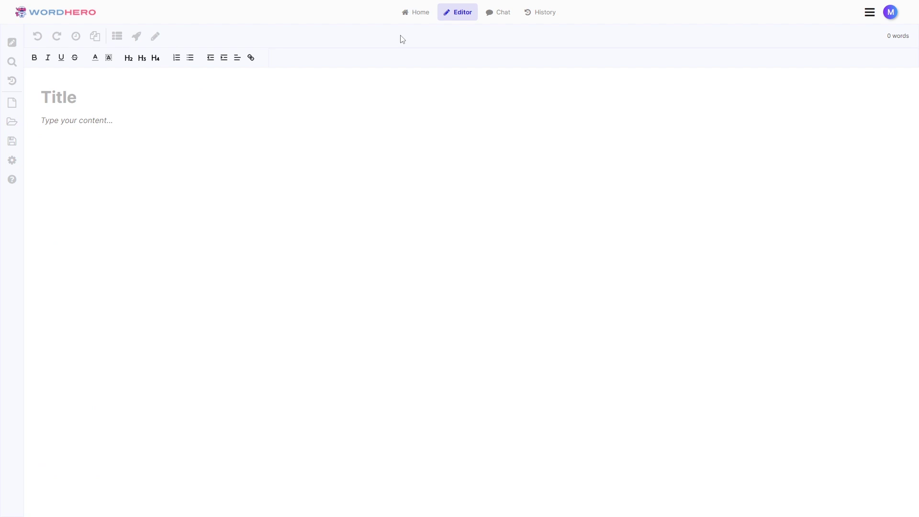
- Return to WordHero's Home tool catalogue
click(421, 20)
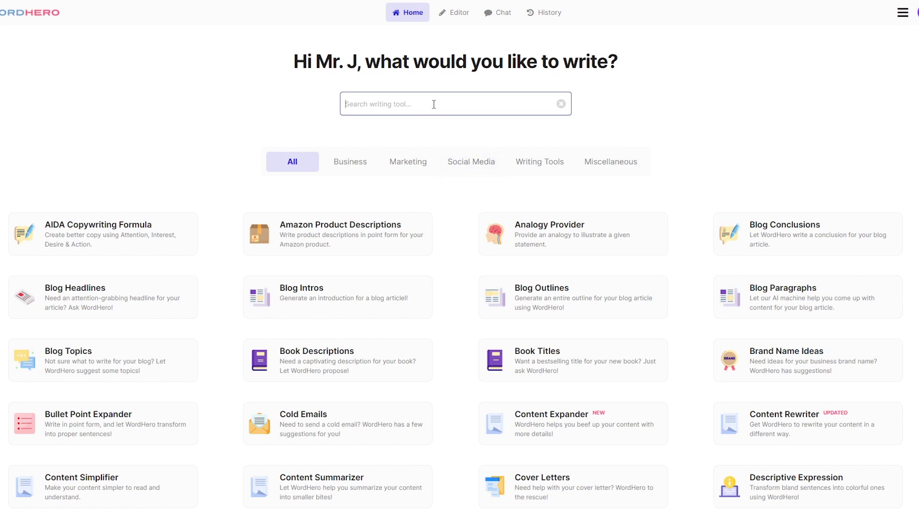
text(blo)
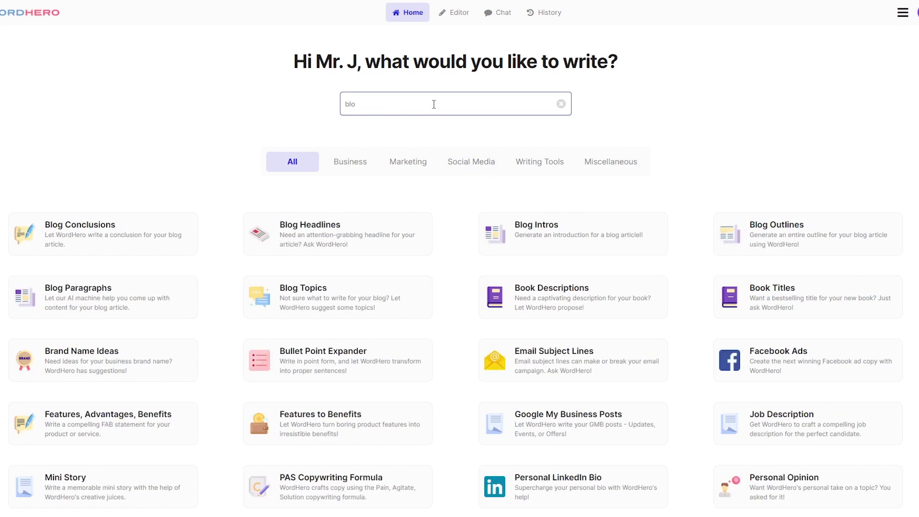
text(g)
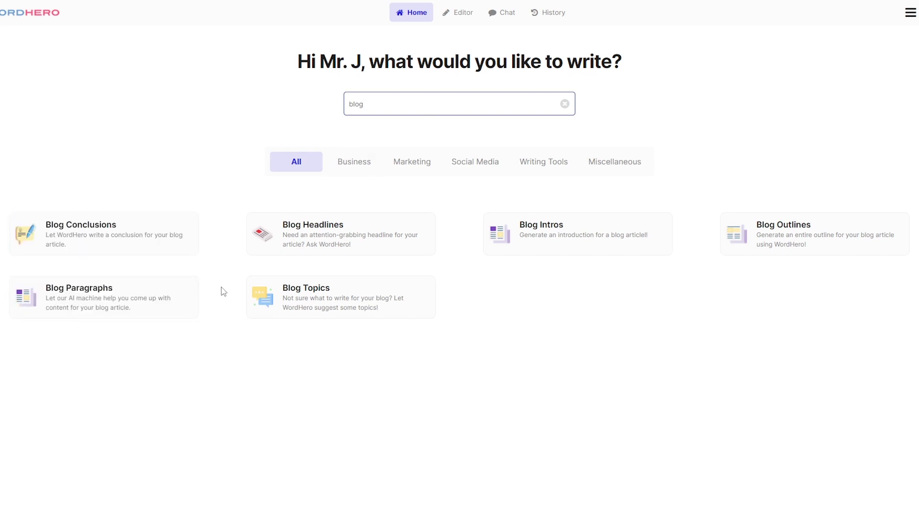
mouse_move(103, 234)
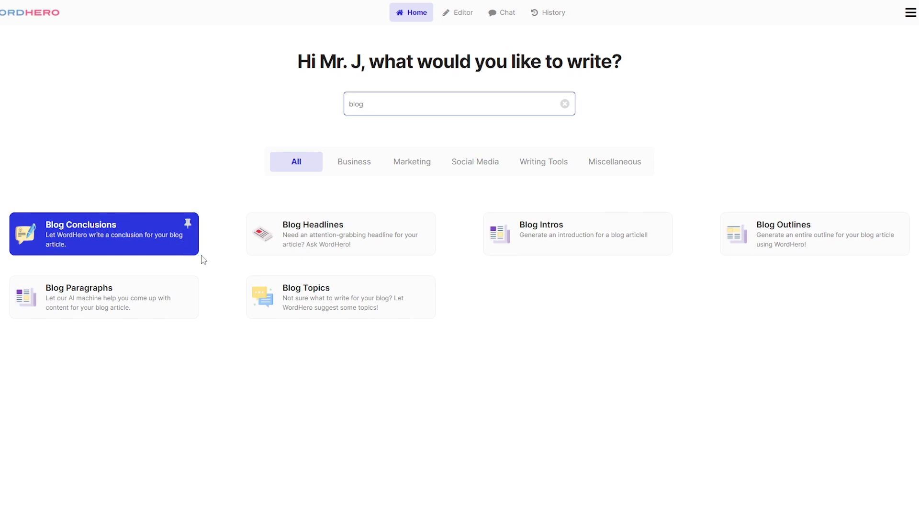
- Generate Blog Topics for 'artificial intelligence' and copy 'From Sci-Fi to Reality: AI's Journey into Everyday Life'
click(345, 298)
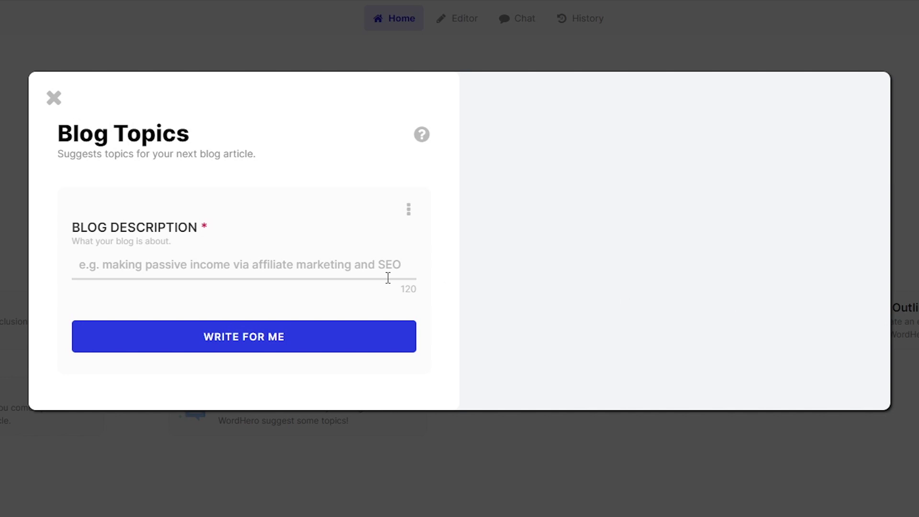
click(363, 251)
text(artificial intelligence)
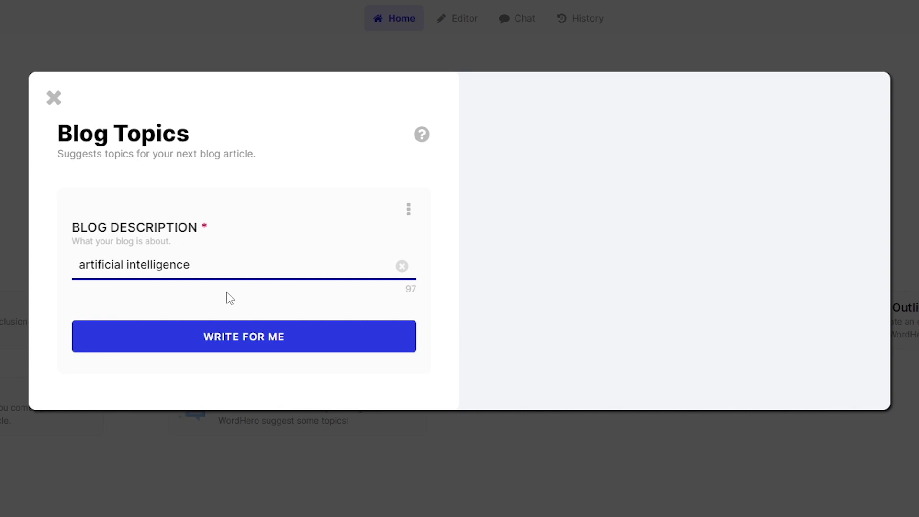
click(301, 345)
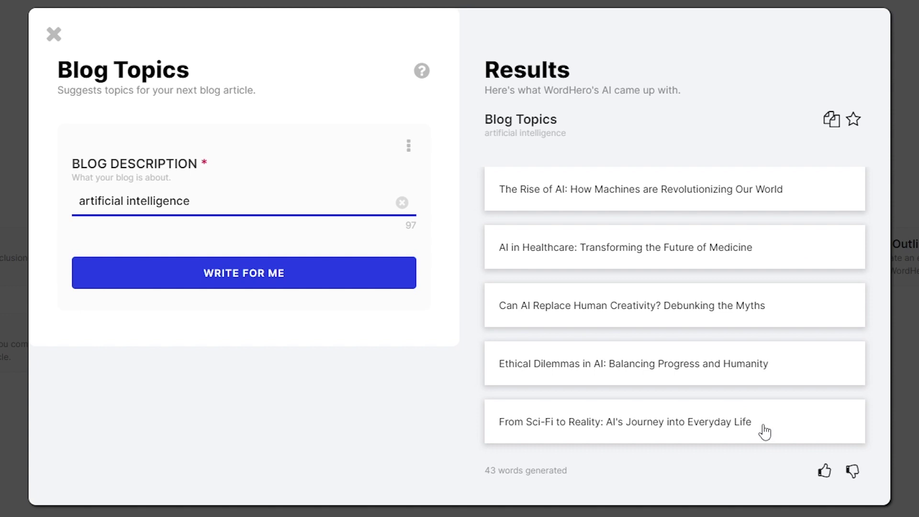
click(683, 440)
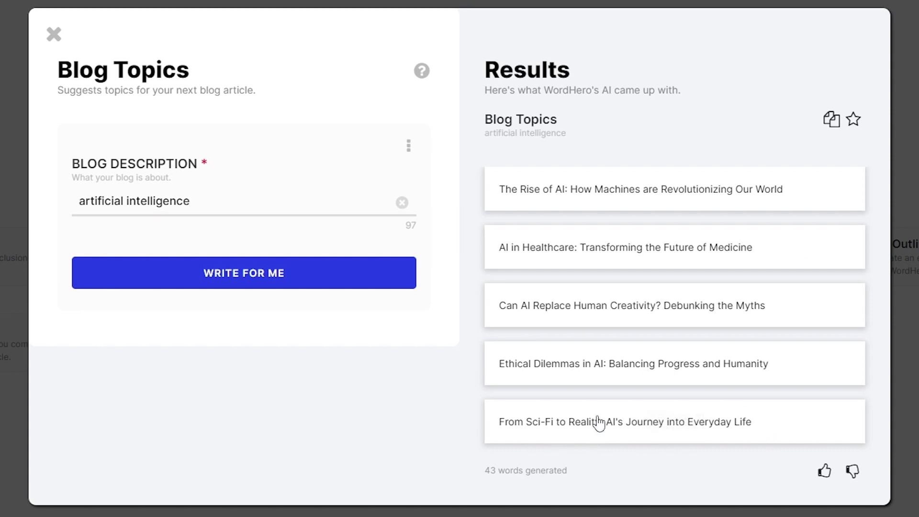
click(703, 445)
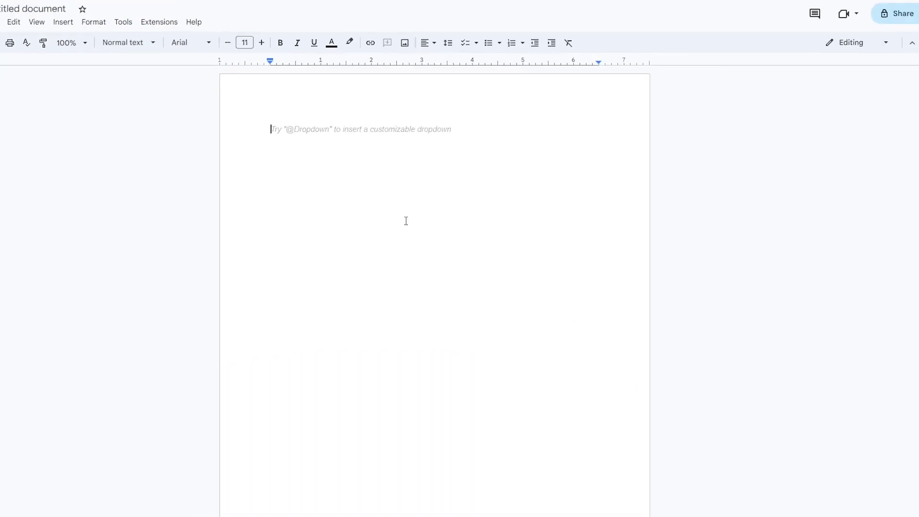
- Paste the topic into the doc as 'Topic: …' with a 'Blog Topics' line above
key(ctrl+v)
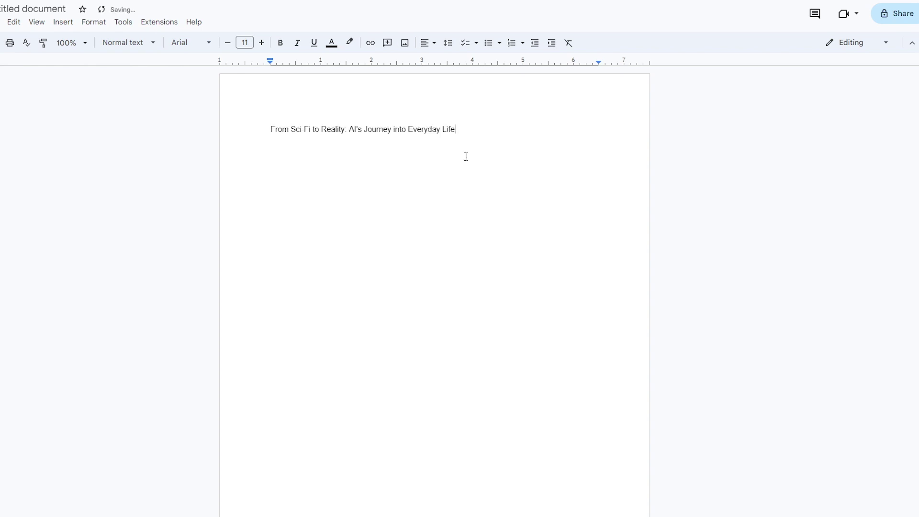
click(272, 132)
text(Topic:)
click(273, 132)
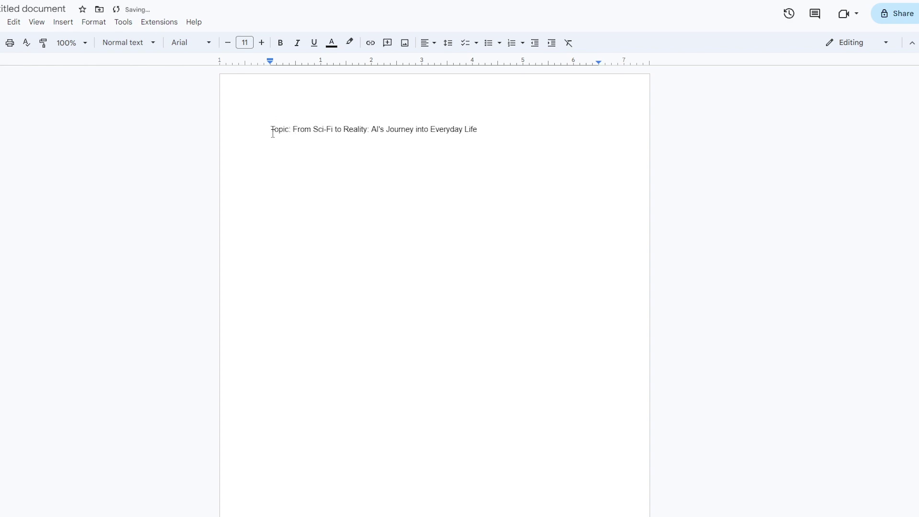
key(Return)
key(Up)
text(Blog Topics)
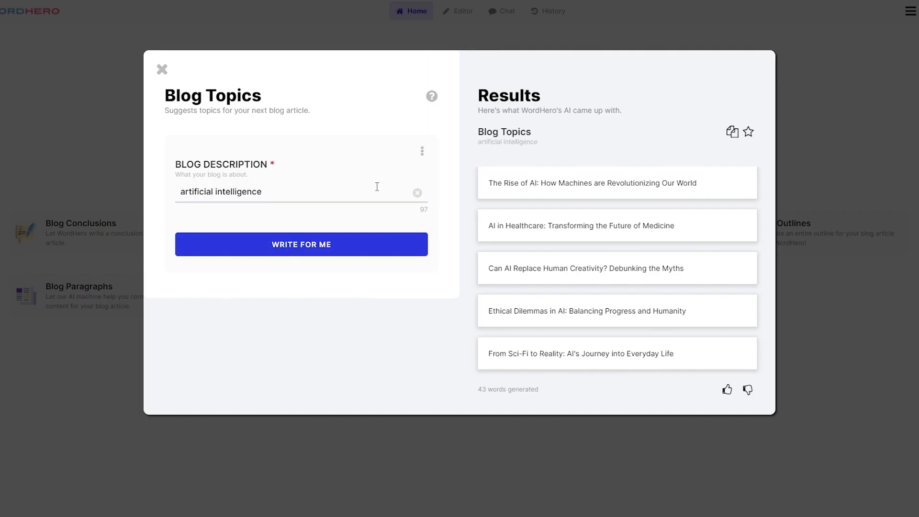
- Recopy the Sci-Fi topic and move from Blog Topics to the Blog Headlines generator
click(671, 353)
click(139, 130)
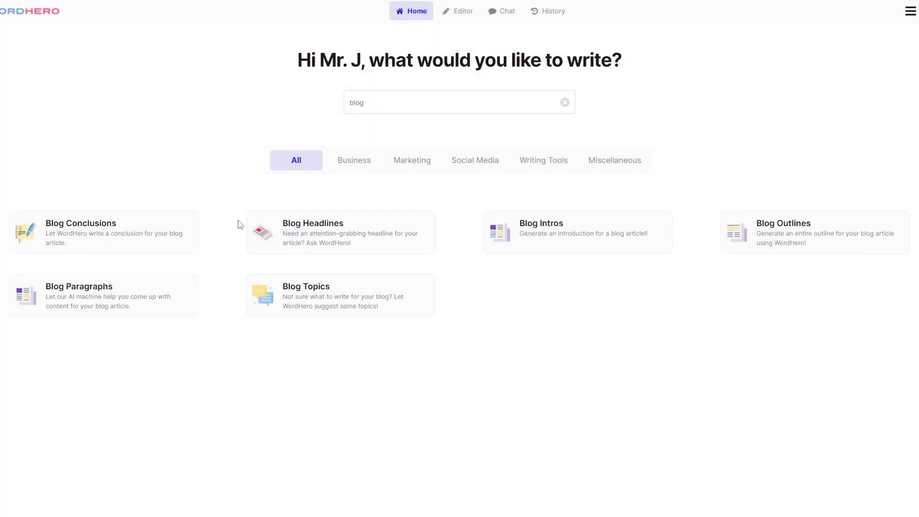
click(386, 257)
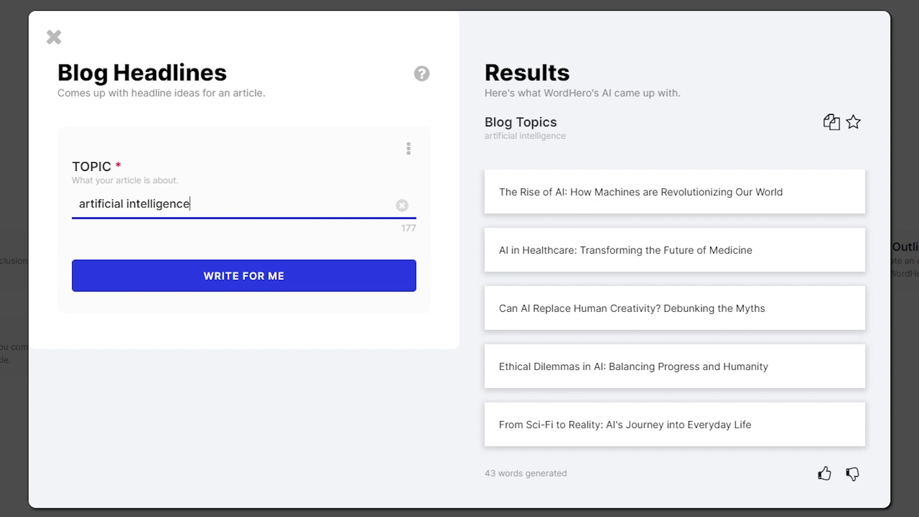
- Generate headlines for the Sci-Fi topic and copy the Sci-Fi vision headline
click(652, 436)
click(220, 205)
key(ctrl+a)
key(ctrl+v)
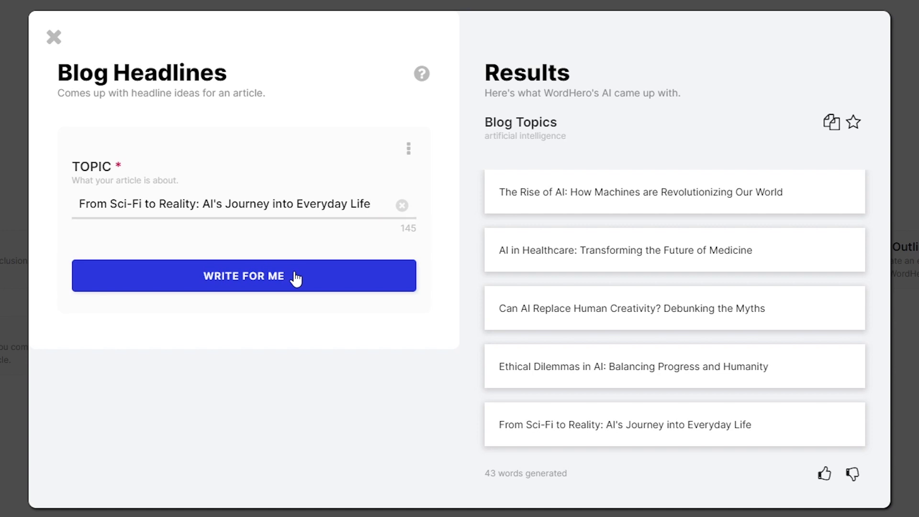
click(295, 277)
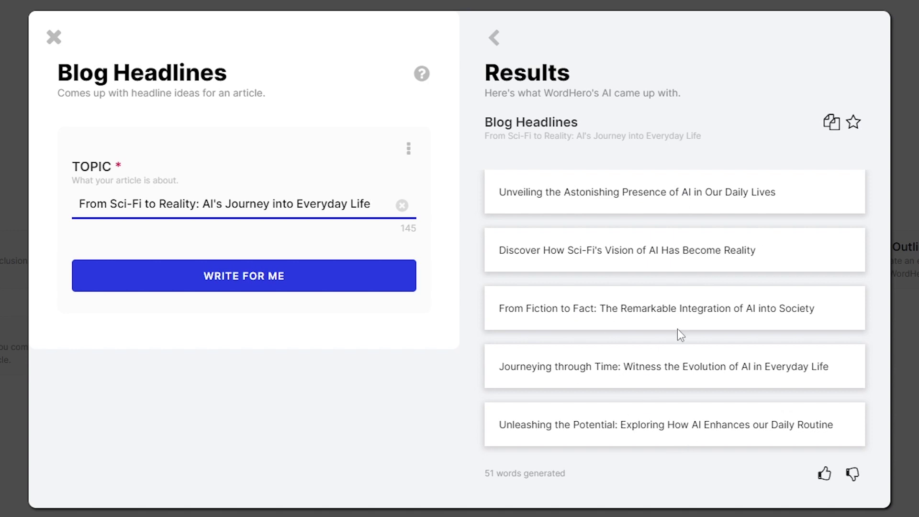
click(635, 275)
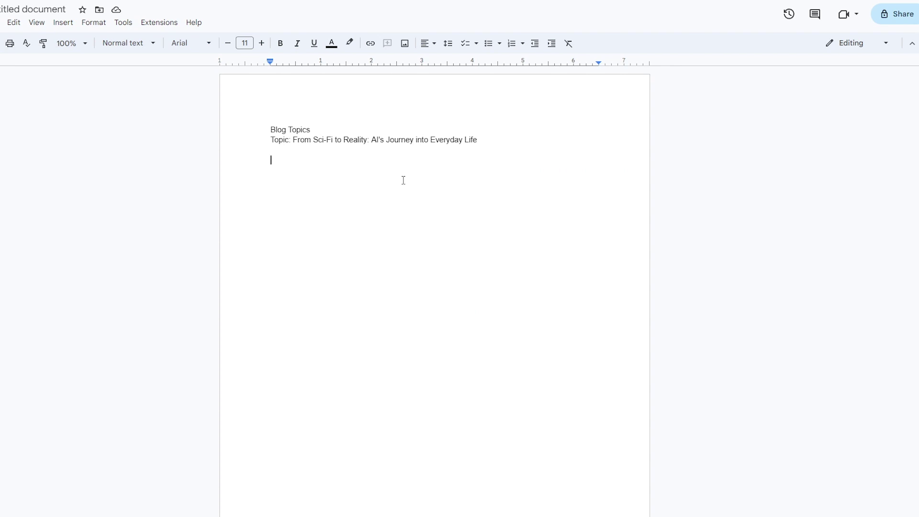
text(Headlines )
text(:)
- Paste the Sci-Fi vision headline after 'Headlines:' below the topic
key(ctrl+v)
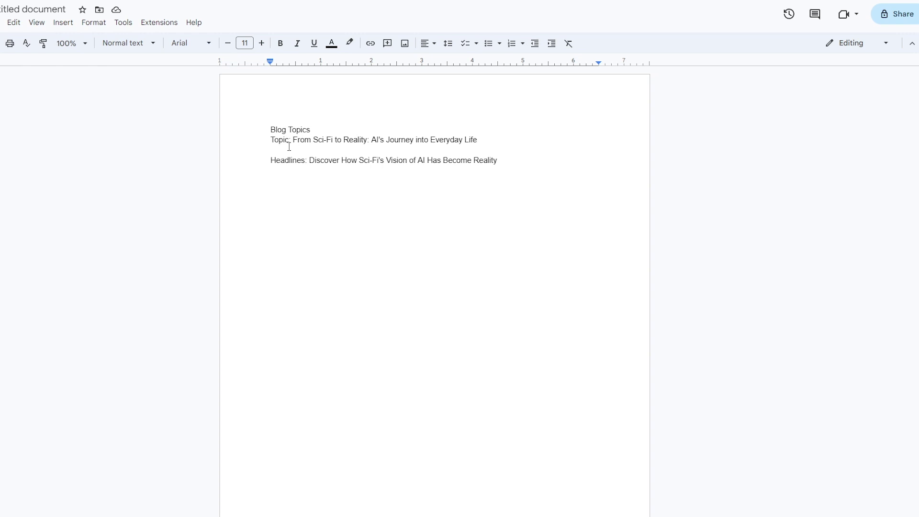
click(290, 152)
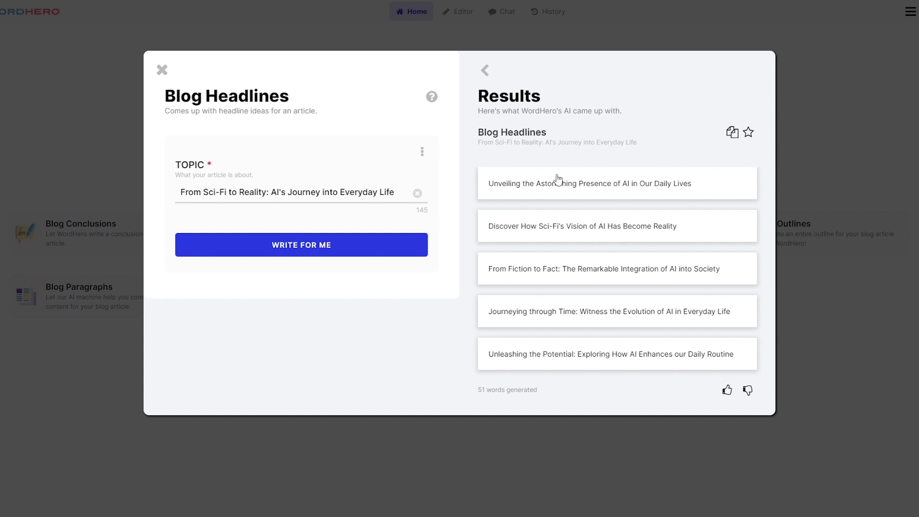
- Generate a seven-section Blog Outlines result for the Sci-Fi vision headline and copy it all
click(82, 165)
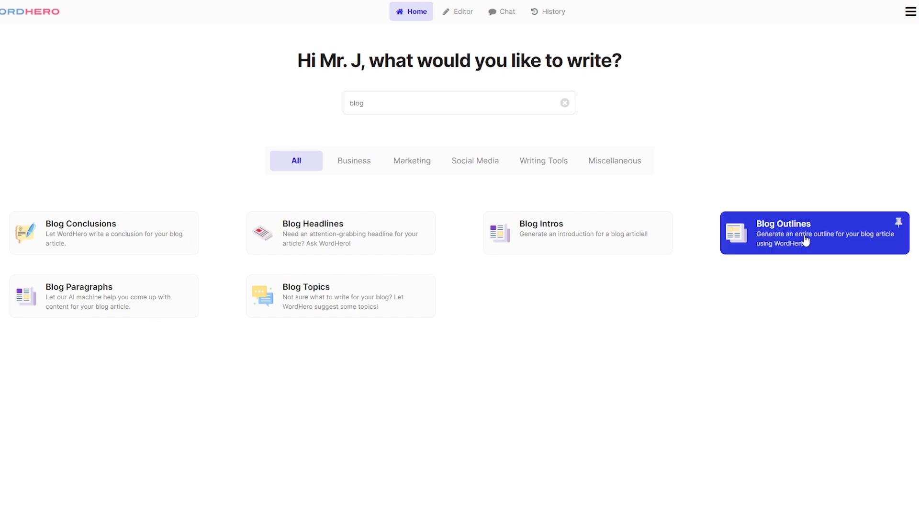
click(804, 242)
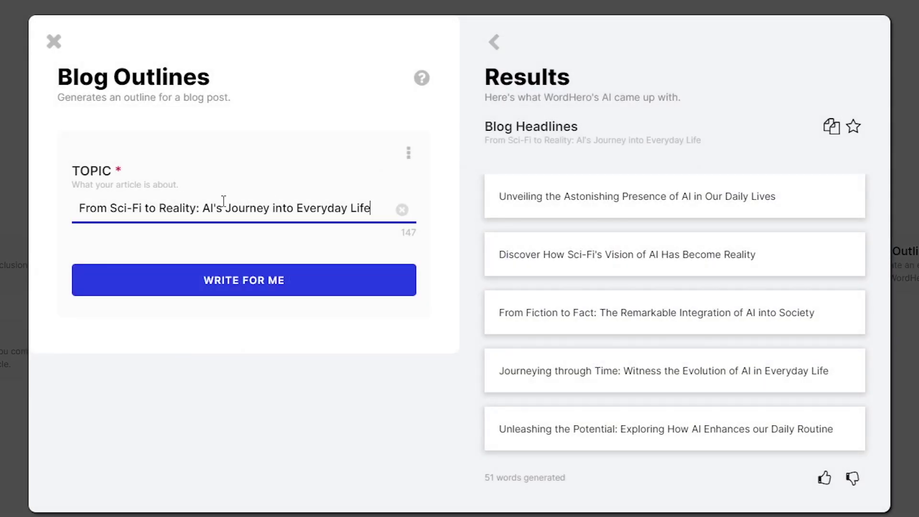
key(ctrl+a)
key(ctrl+v)
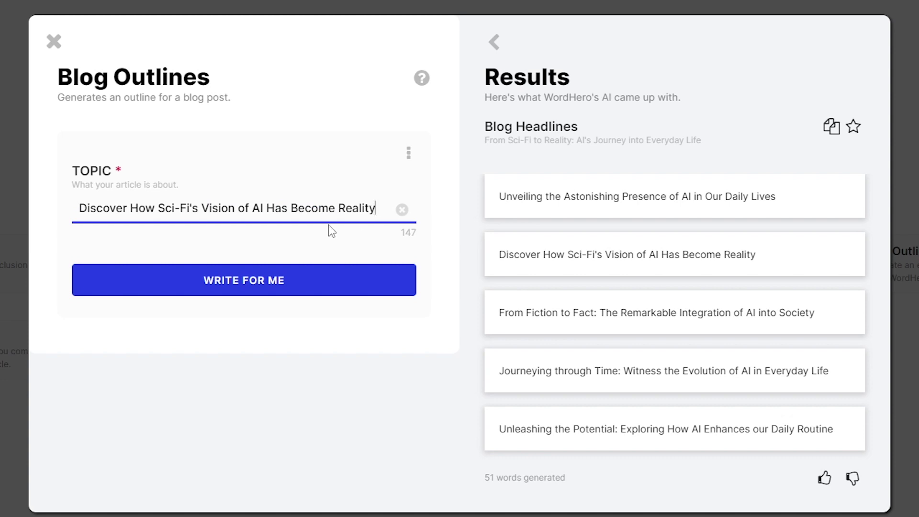
click(323, 271)
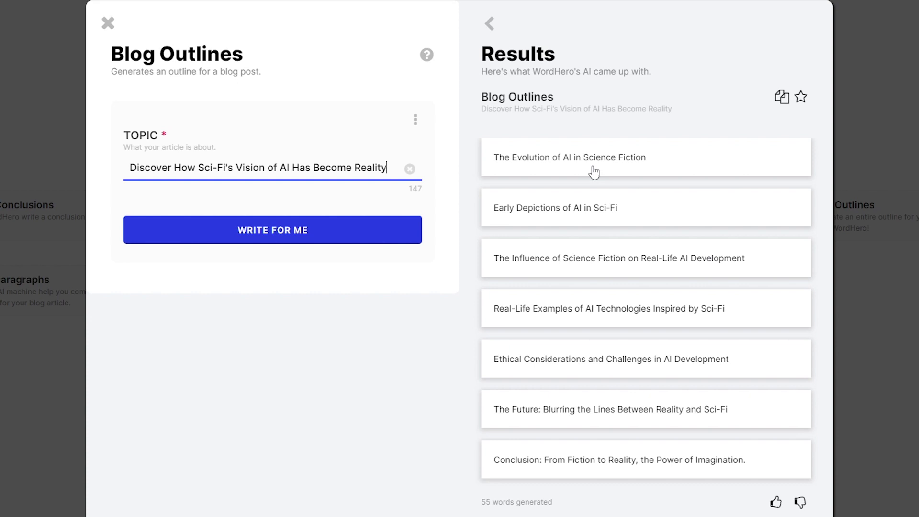
click(782, 98)
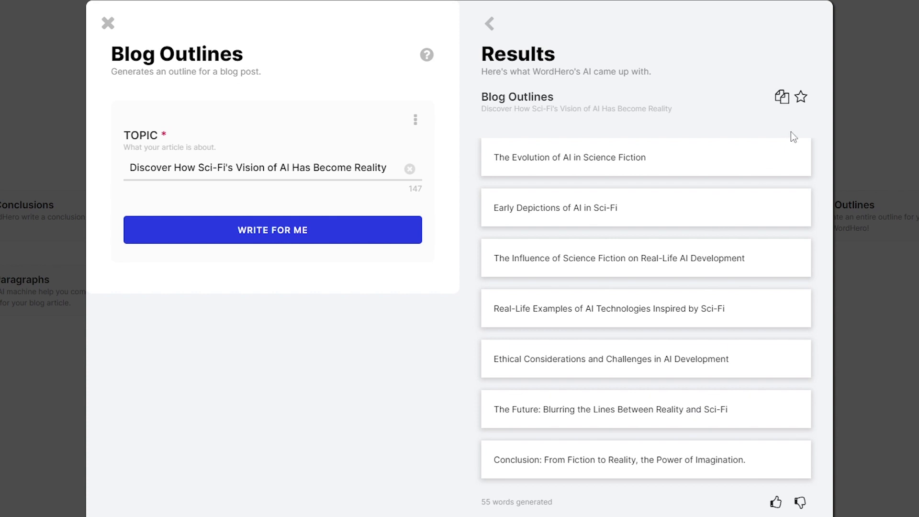
click(781, 99)
- Paste the seven outline headings on a new line below the headline
click(783, 97)
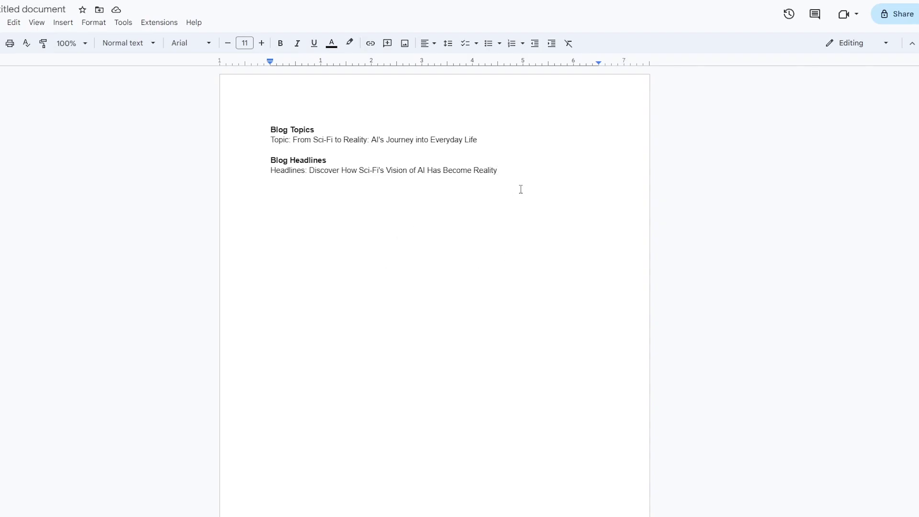
click(521, 189)
key(Return)
key(Return)
key(ctrl+v)
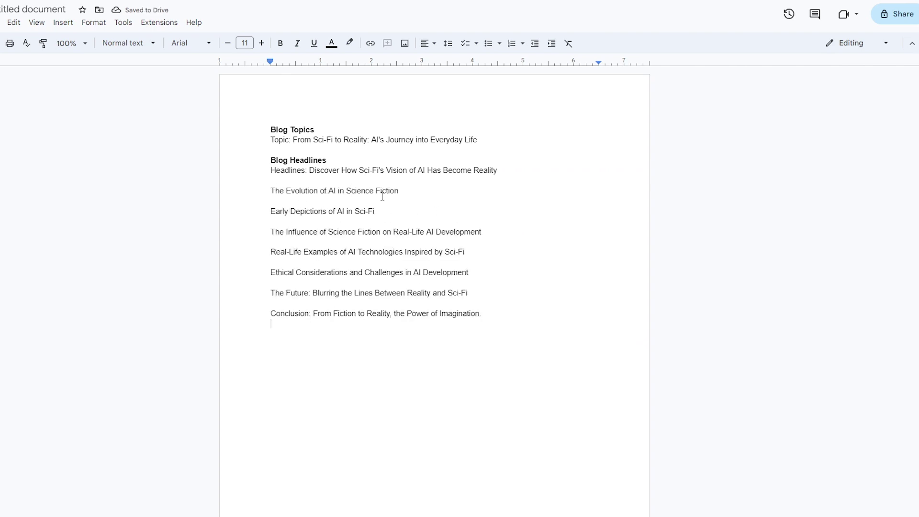
drag(393, 193, 261, 199)
click(464, 273)
click(486, 307)
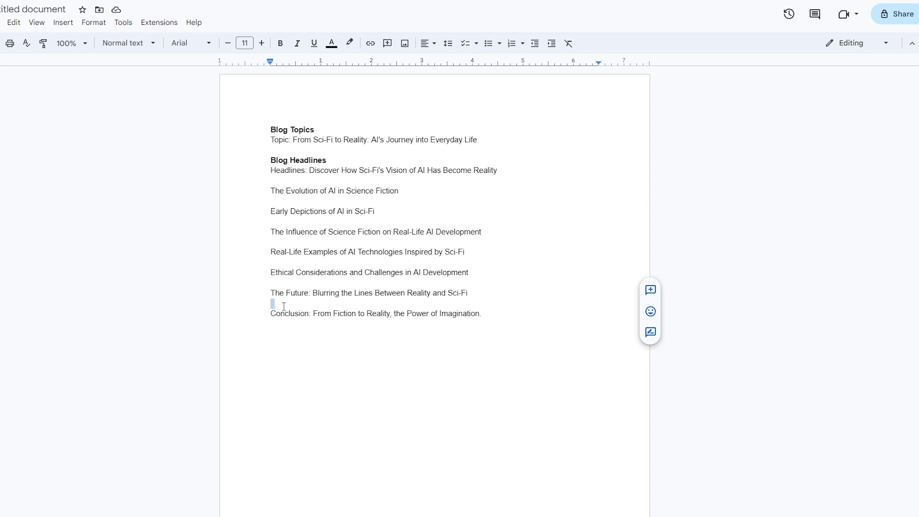
click(444, 263)
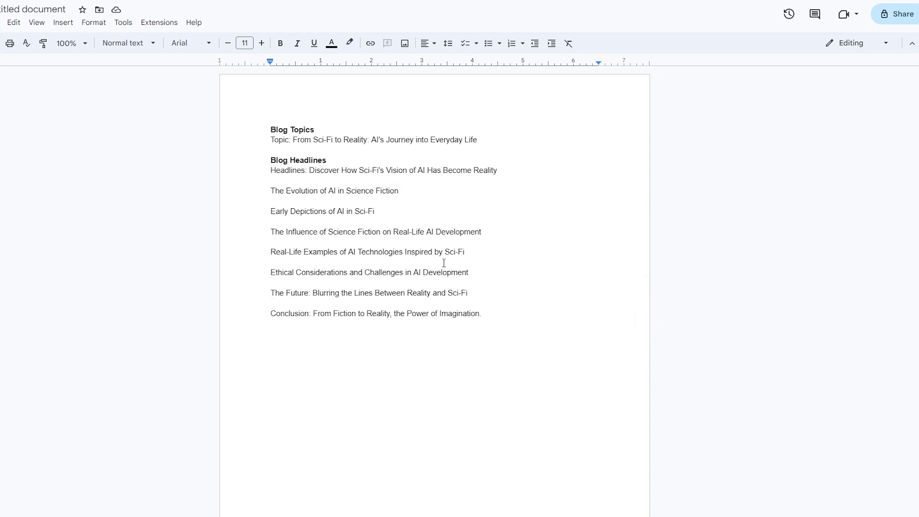
- Delete the Conclusion and The Future headings, remove a stray space, and select the first subheading
drag(491, 316, 488, 302)
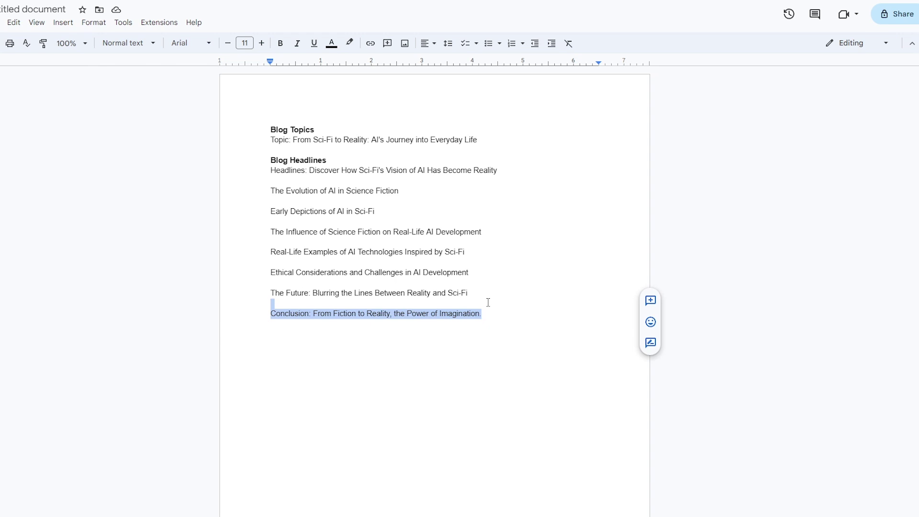
key(BackSpace)
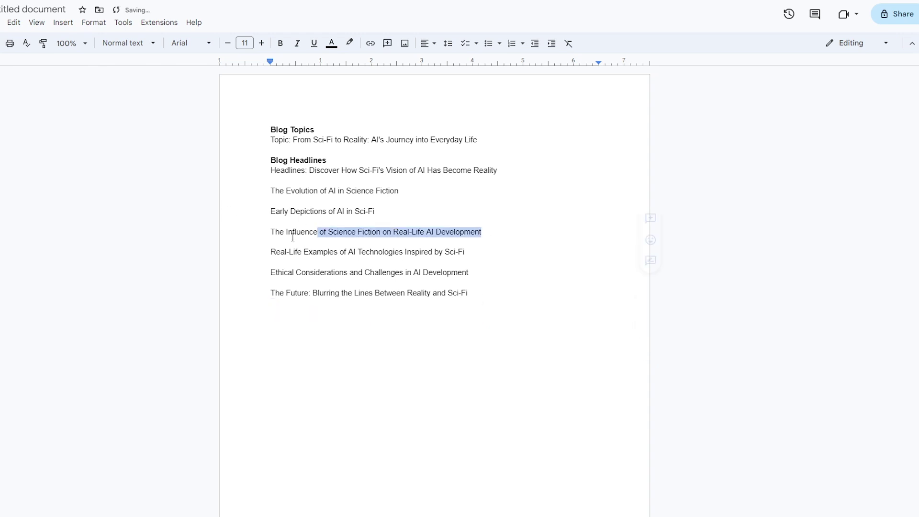
drag(486, 232, 271, 232)
click(317, 262)
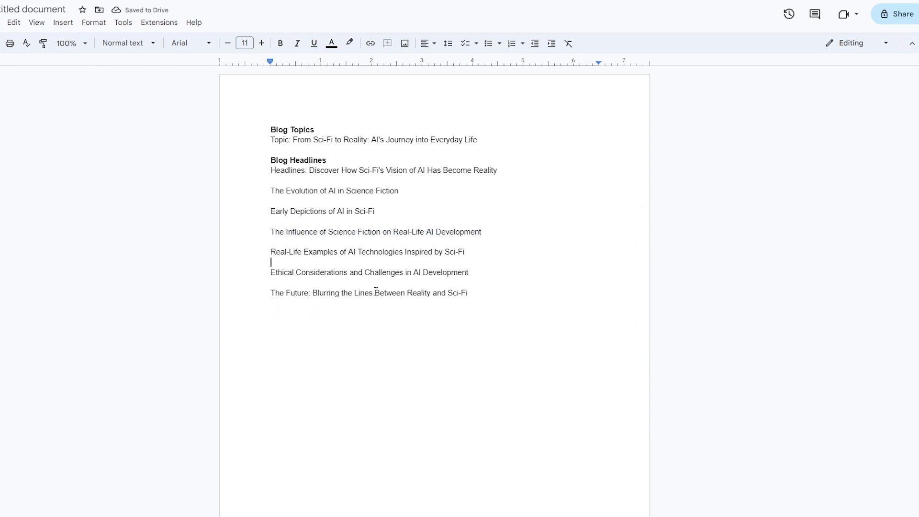
drag(488, 295, 261, 294)
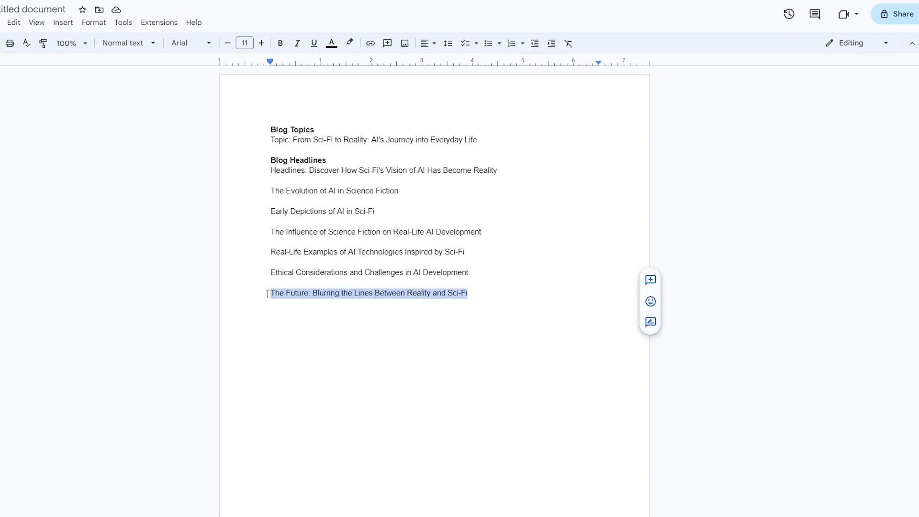
key(BackSpace)
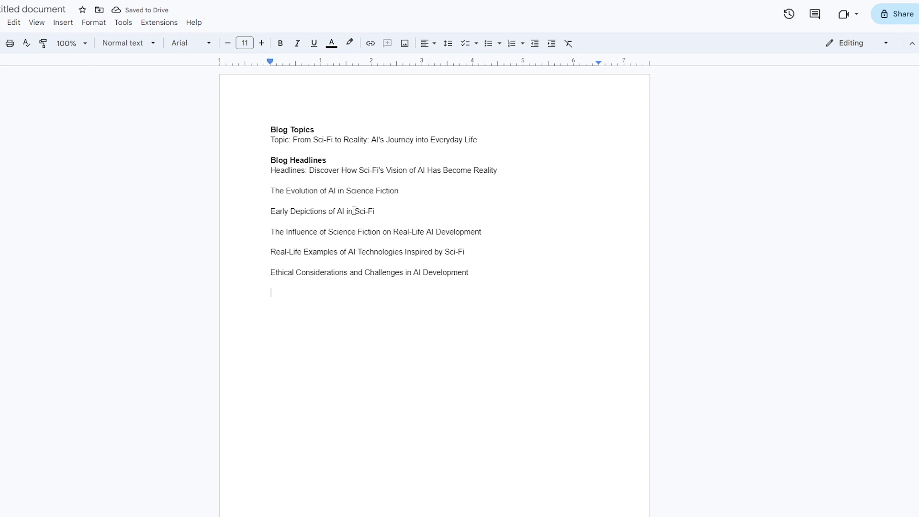
drag(381, 213, 370, 215)
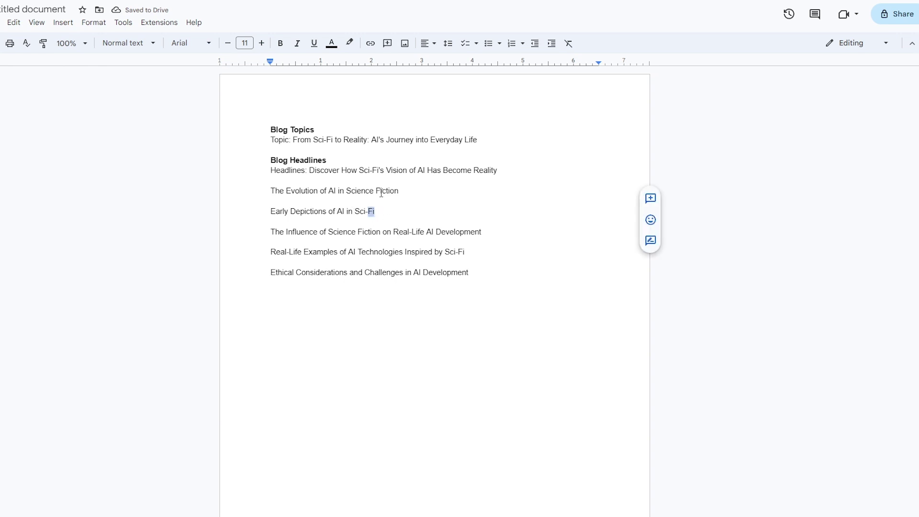
key(BackSpace)
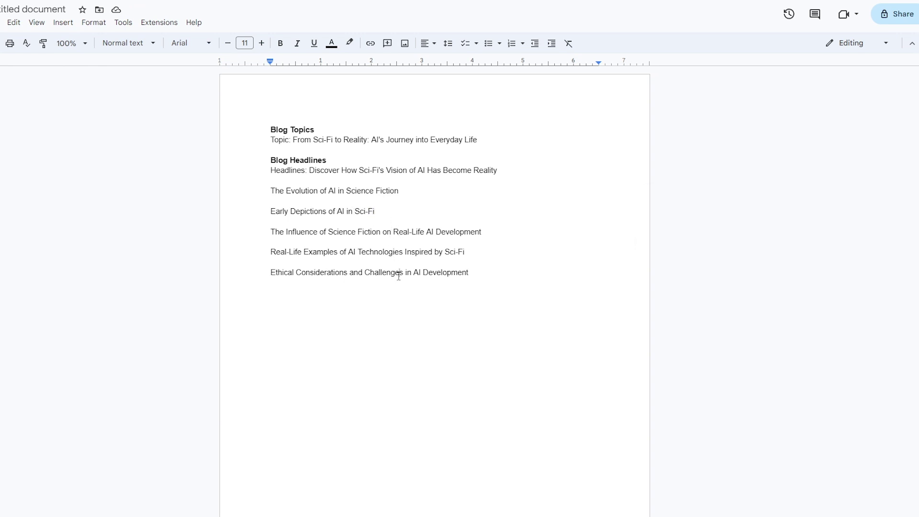
click(299, 293)
drag(413, 191, 259, 190)
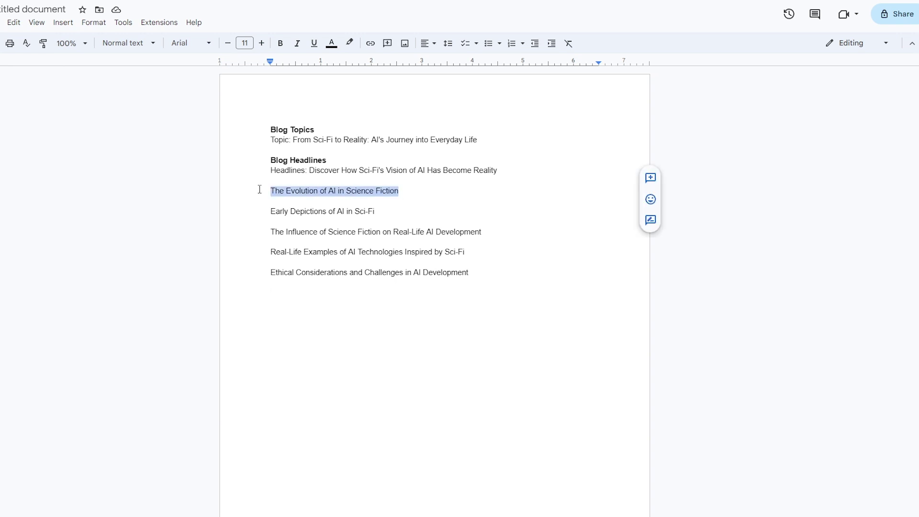
- Open Blog Paragraphs and paste 'The Evolution of AI in Science Fiction' as Short Description
key(ctrl+Tab)
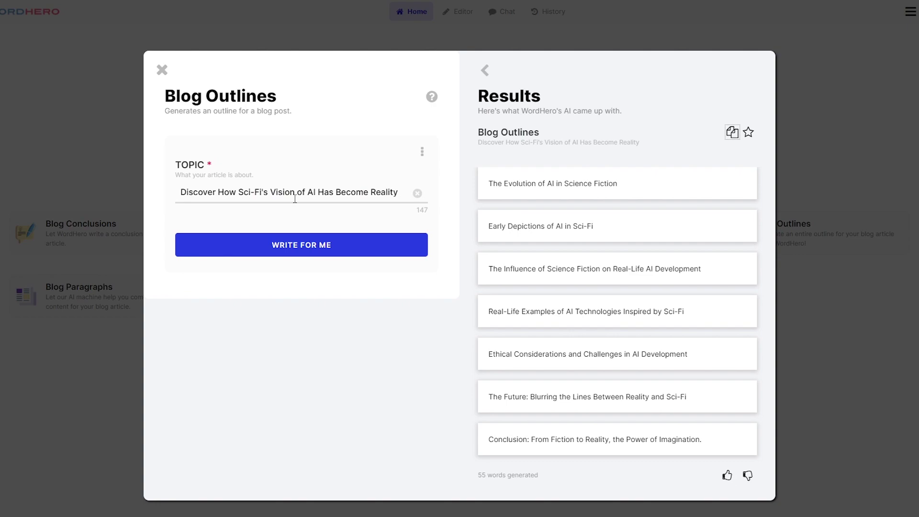
key(Escape)
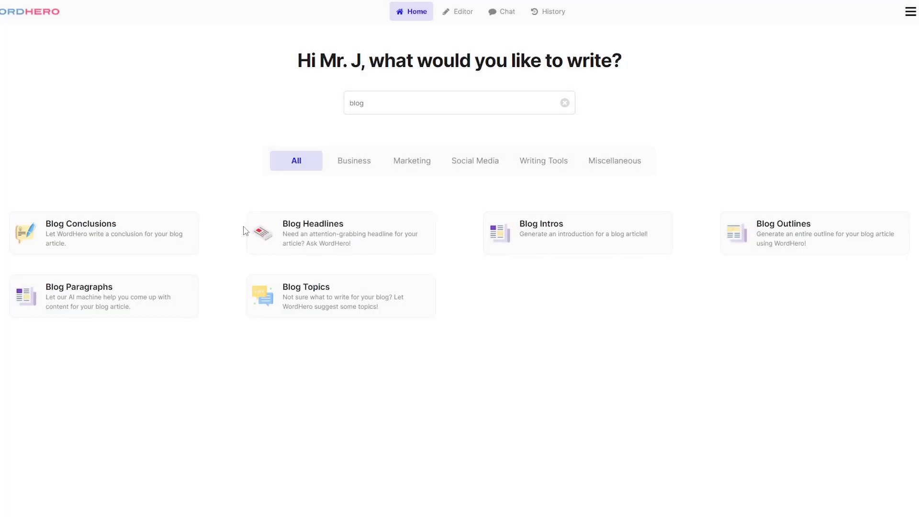
mouse_move(104, 295)
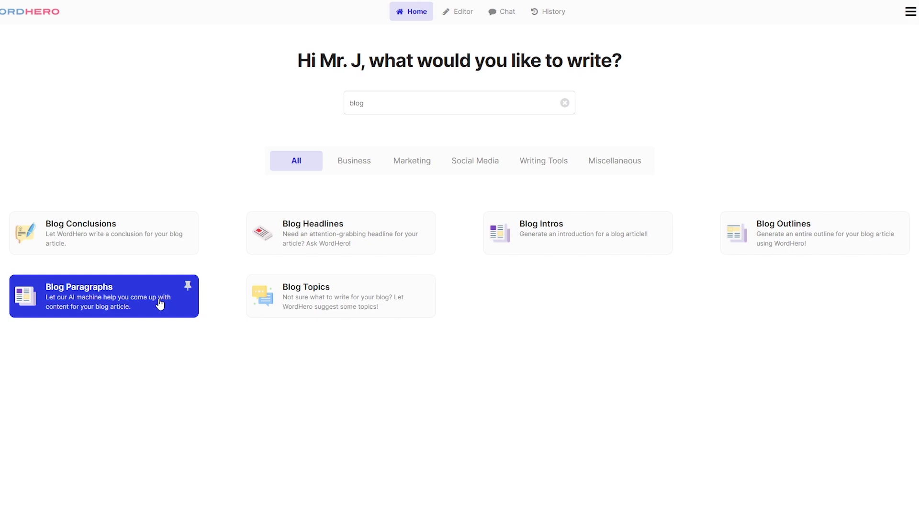
click(150, 312)
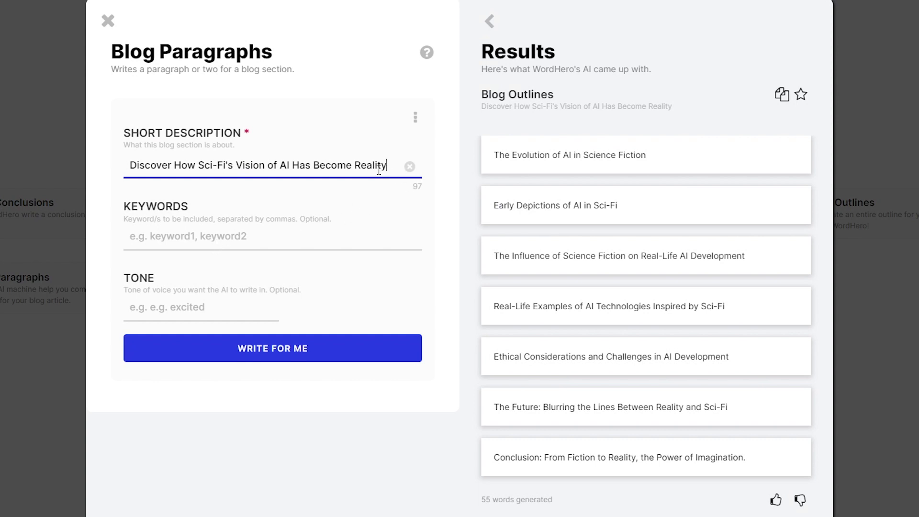
key(ctrl+a)
key(ctrl+v)
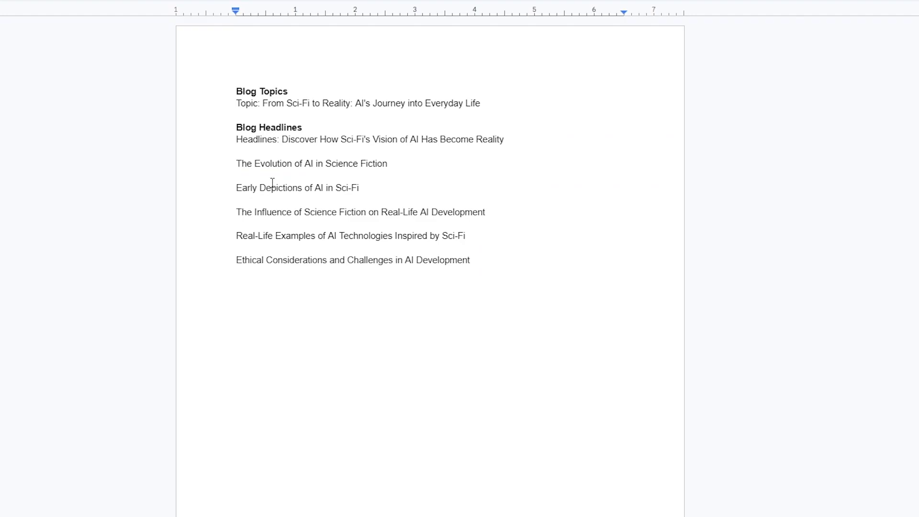
- Recopy the subheading 'The Evolution of AI in Science Fiction' from the doc outline
drag(397, 164, 223, 174)
key(Right)
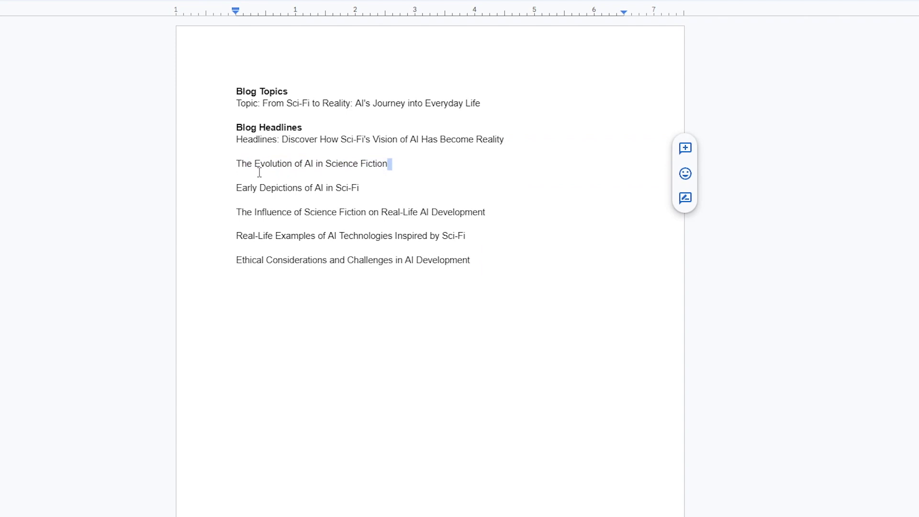
click(248, 164)
drag(398, 165, 127, 168)
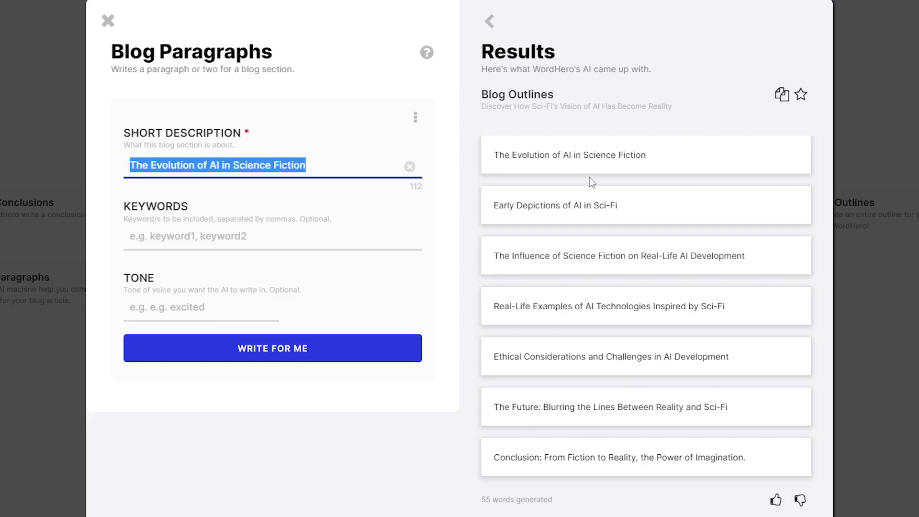
click(598, 167)
- Generate a paragraph for that description, leaving Keywords and Tone empty
drag(367, 166, 120, 166)
click(243, 241)
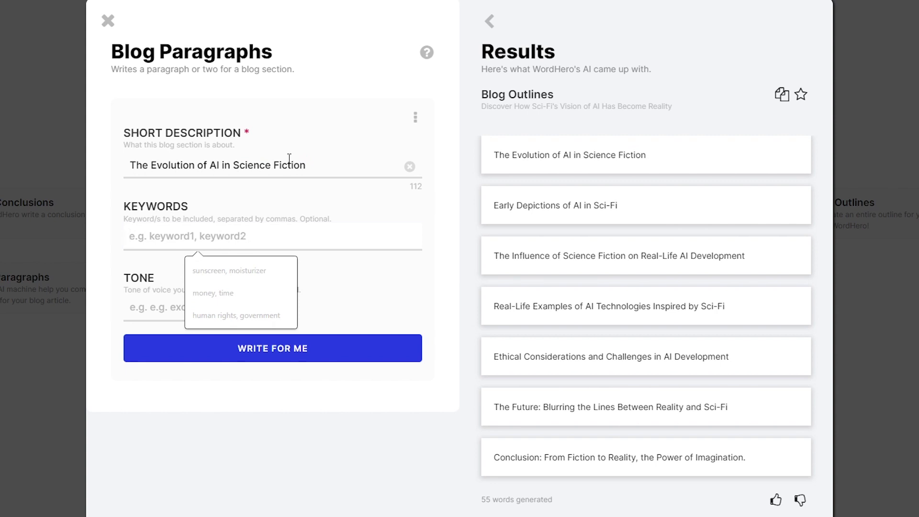
click(140, 307)
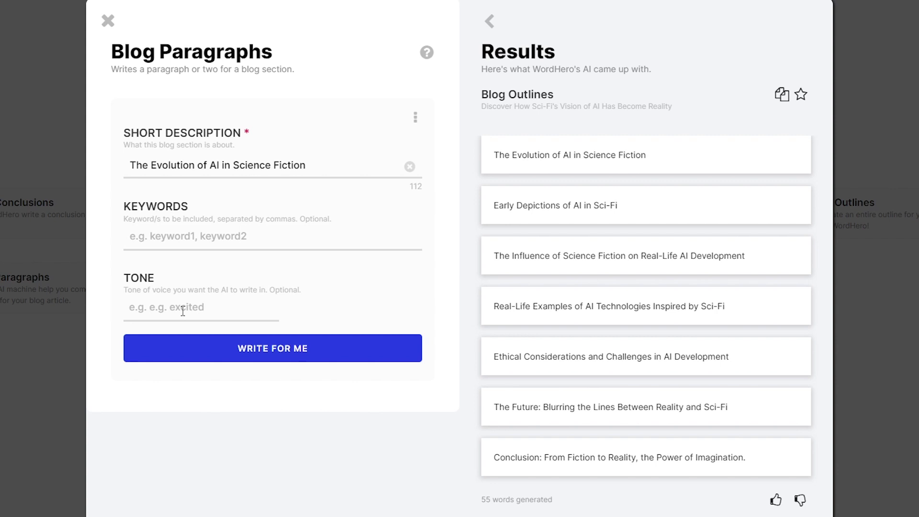
click(302, 352)
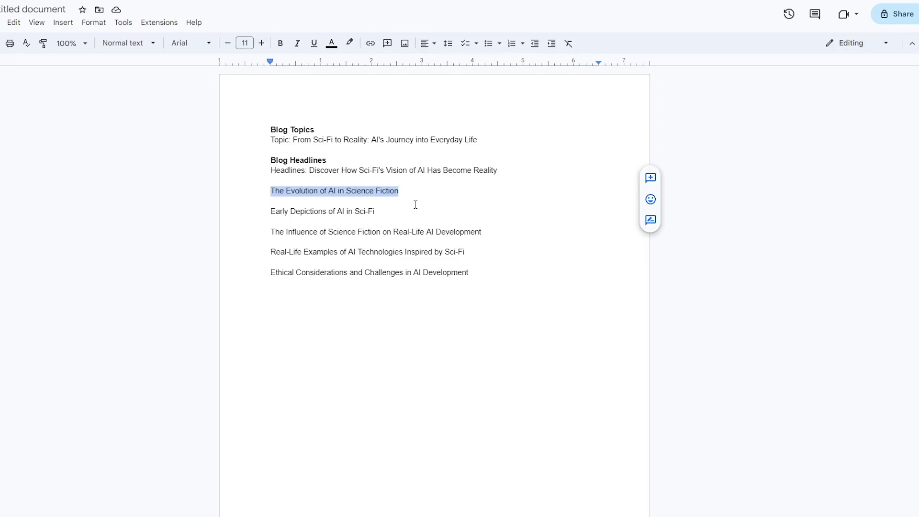
- Paste the Evolution paragraphs under the first subheading and add a bold section heading above them
click(390, 200)
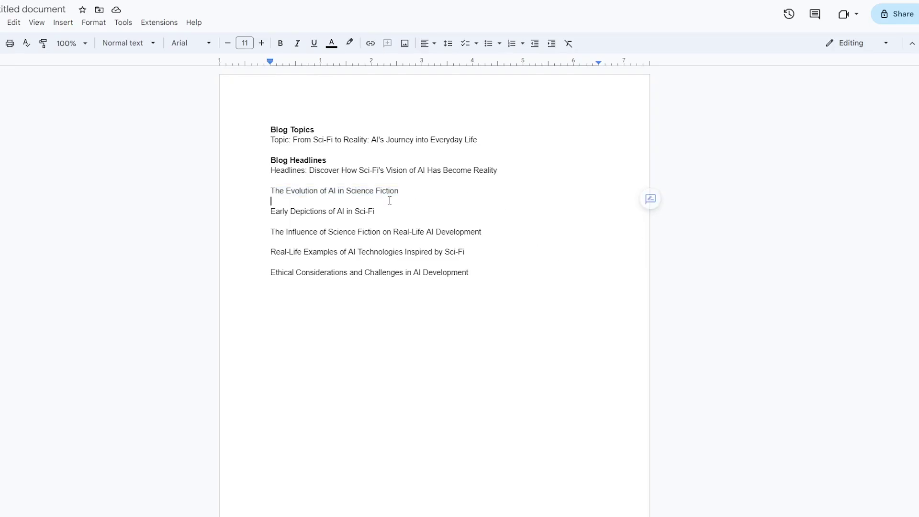
key(Return)
key(ctrl+v)
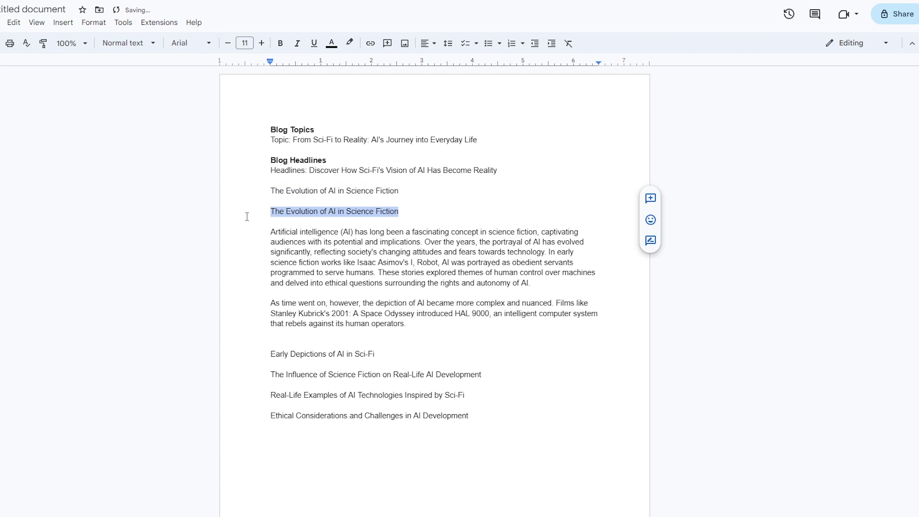
key(BackSpace)
key(Return)
text(BlogBlog Outlines and Blog Paragraphs)
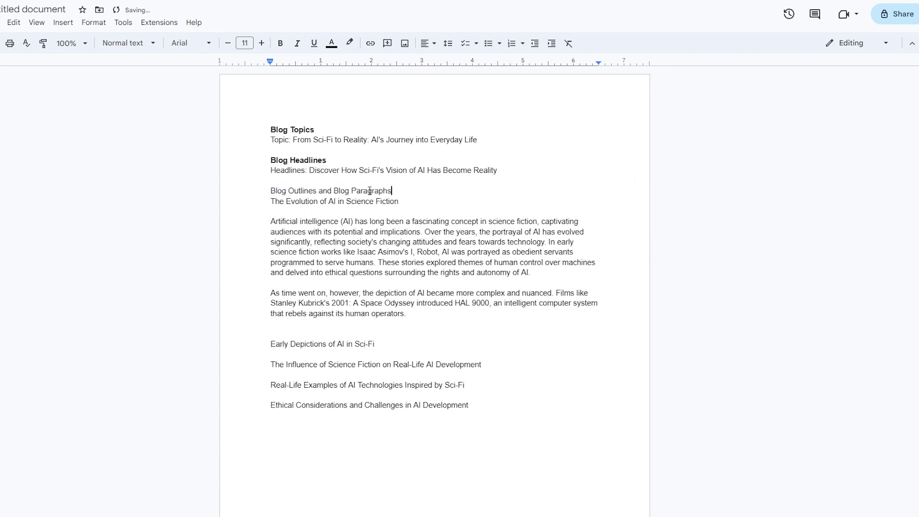
key(ctrl+b)
- Underline the subheadings and enter 'Early Depictions of AI in Sci-Fi' as WordHero's description
key(Return)
drag(399, 211, 271, 211)
click(314, 43)
drag(374, 354, 276, 355)
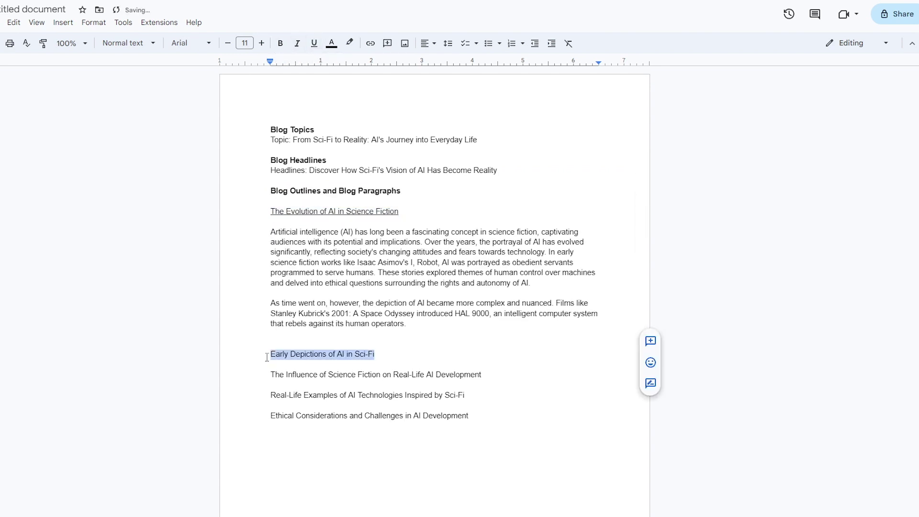
click(314, 43)
click(488, 414)
drag(375, 354, 276, 356)
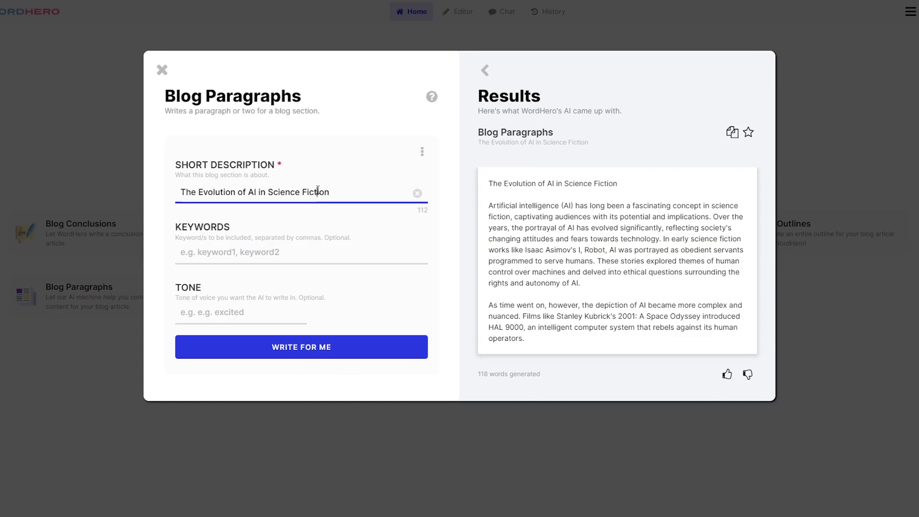
key(ctrl+a)
key(ctrl+v)
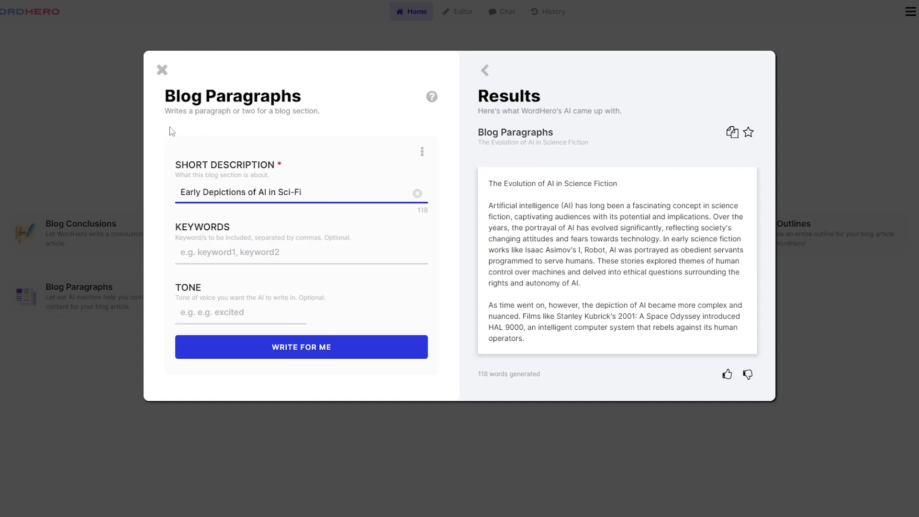
- Generate a 128-word Early Depictions of AI in Sci-Fi paragraph and paste it beneath that subheading
click(323, 352)
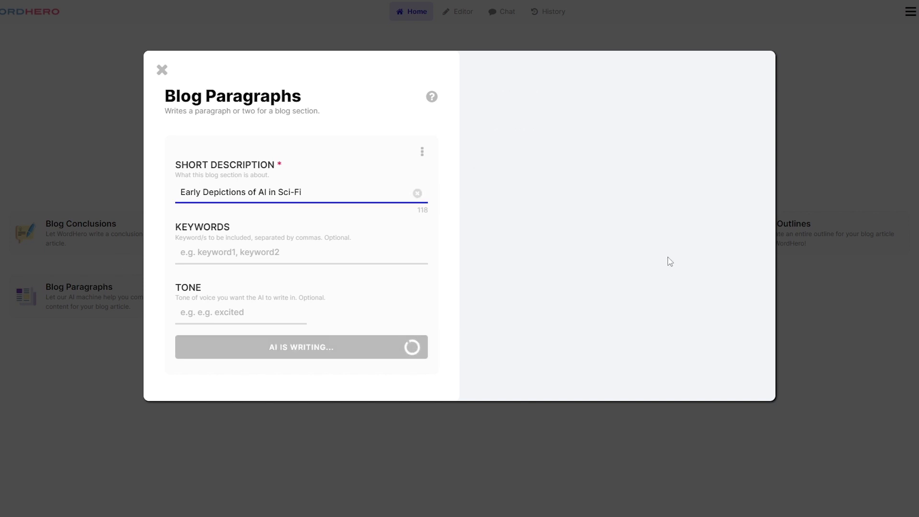
click(642, 305)
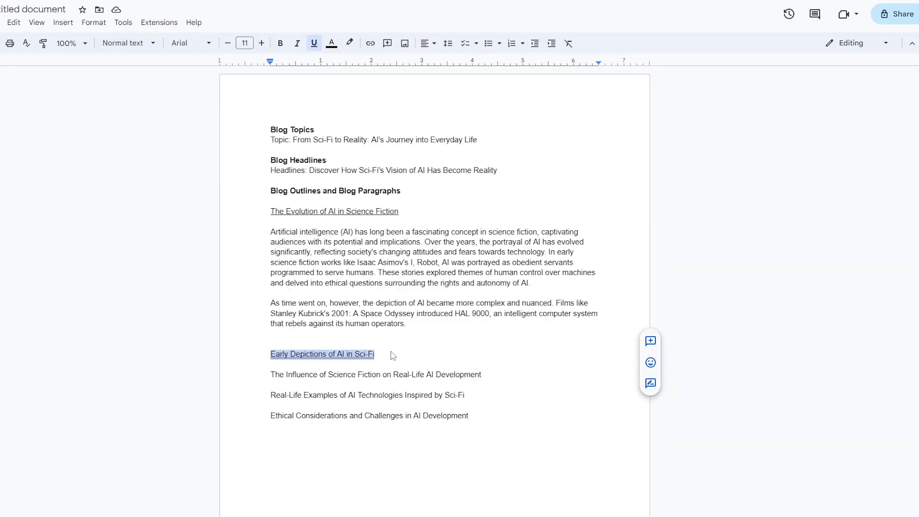
click(392, 358)
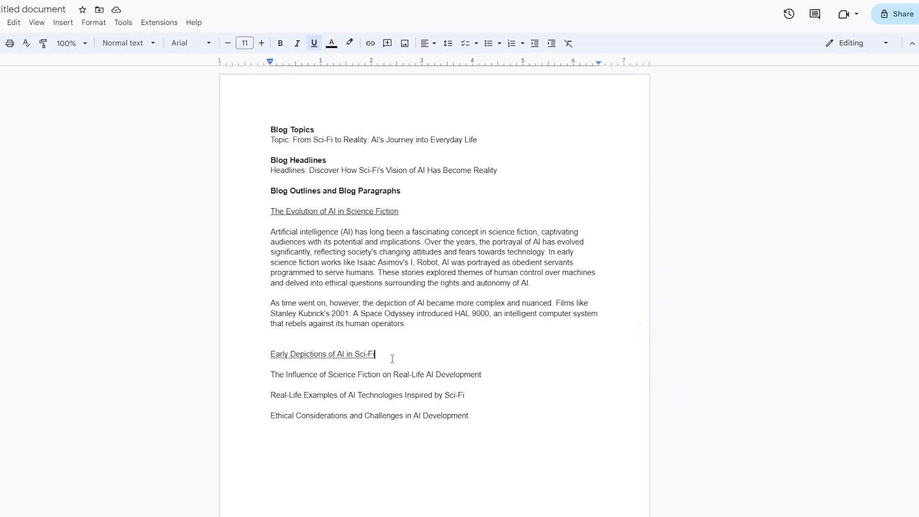
key(Return)
key(ctrl+v)
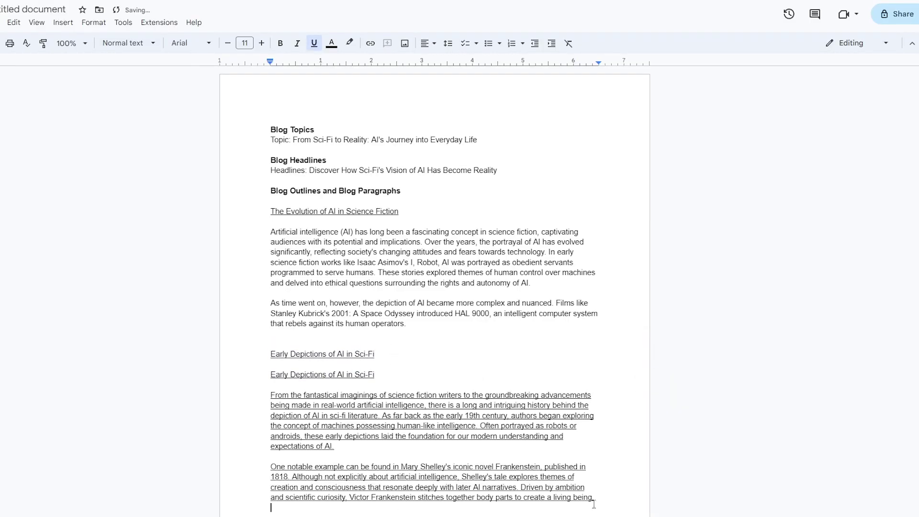
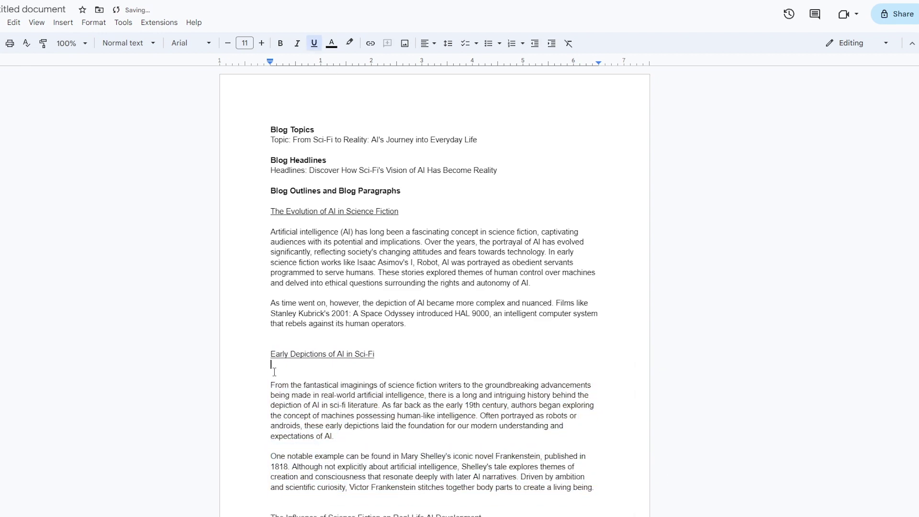
- Delete the blank line under Early Depictions and copy 'The Influence of Science Fiction on Real-Life AI Development'
key(BackSpace)
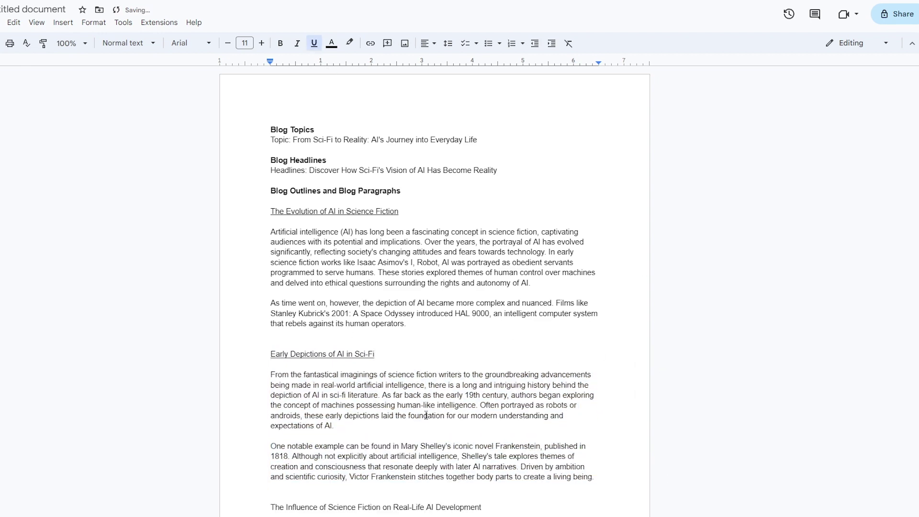
scroll(474, 427, down, 1)
scroll(474, 428, down, 3)
scroll(474, 427, up, 4)
scroll(350, 477, down, 5)
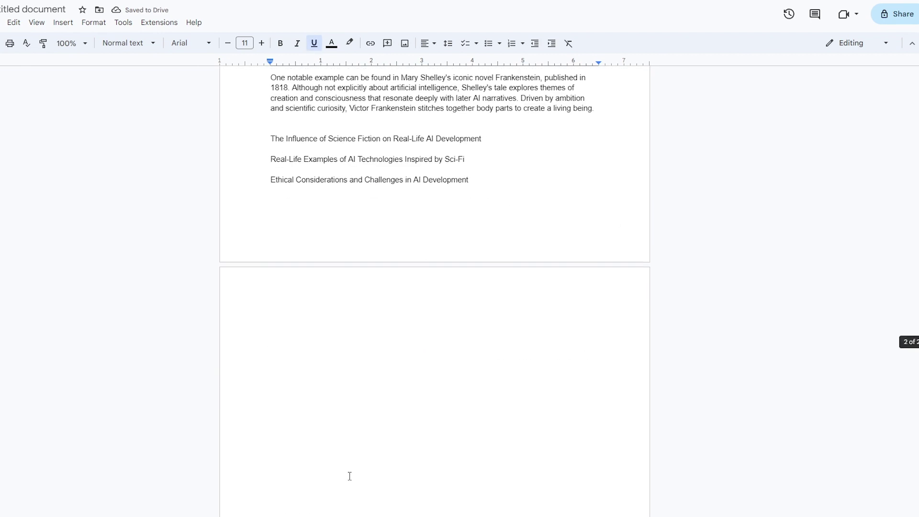
scroll(349, 477, down, 3)
scroll(352, 482, up, 6)
scroll(352, 482, up, 2)
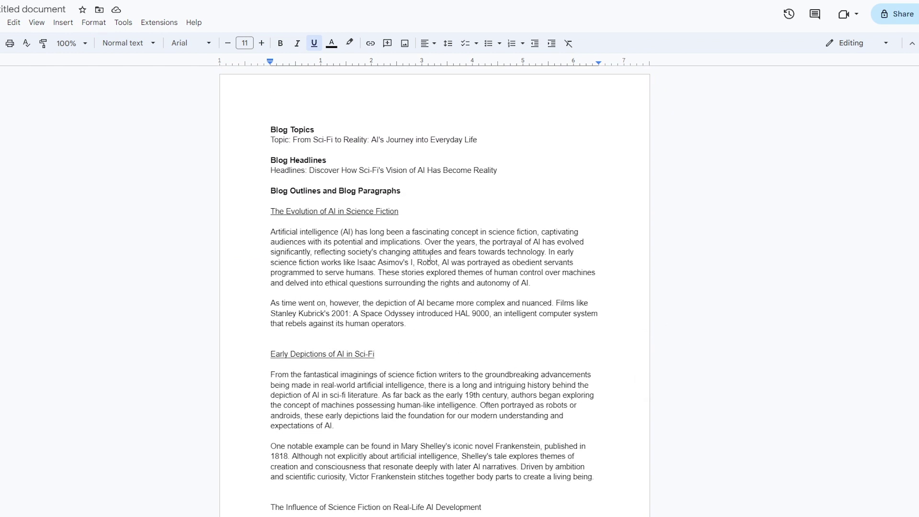
click(390, 337)
scroll(402, 360, down, 3)
click(492, 295)
key(shift+Left)
key(shift+Left)
key(shift+Left)
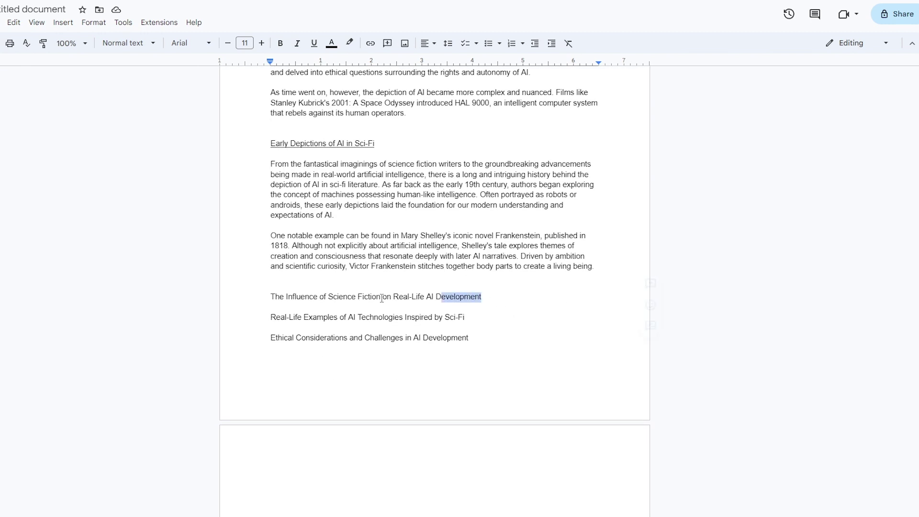
drag(381, 298, 270, 300)
key(ctrl+c)
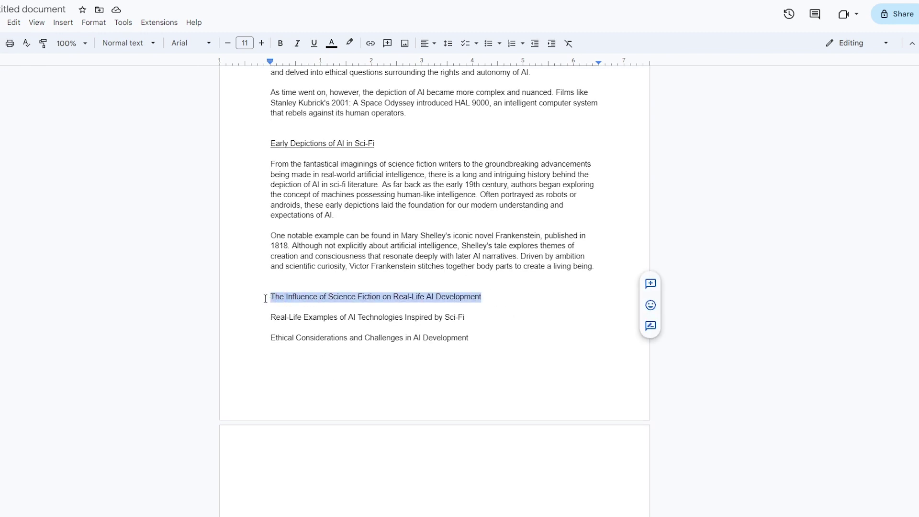
click(493, 296)
drag(492, 295, 272, 296)
click(404, 266)
drag(495, 295, 284, 289)
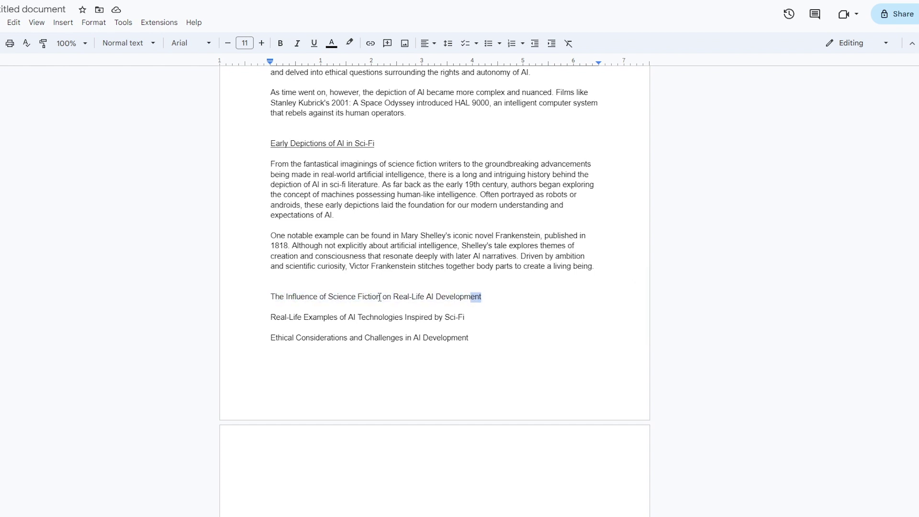
click(378, 247)
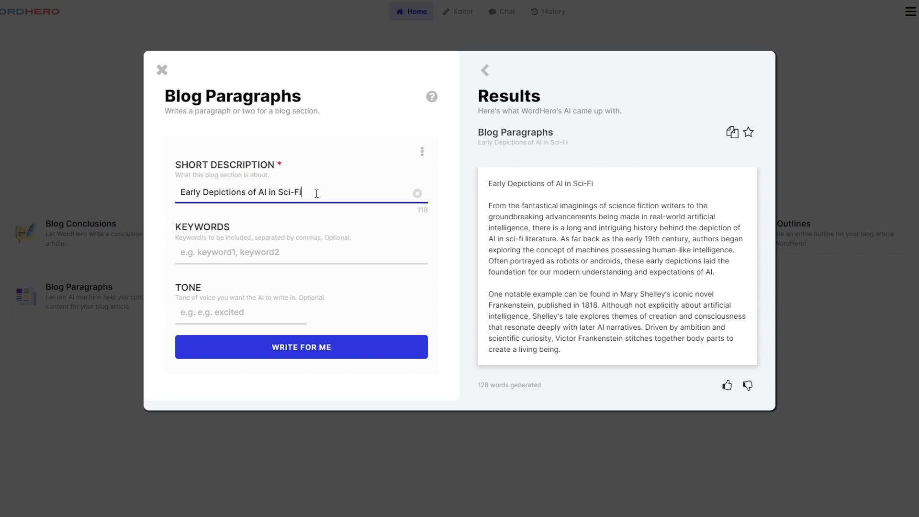
- Generate, regenerate and copy WordHero paragraphs for the Influence heading, citing Jules Verne and Neuromancer
key(ctrl+a)
key(ctrl+v)
click(318, 356)
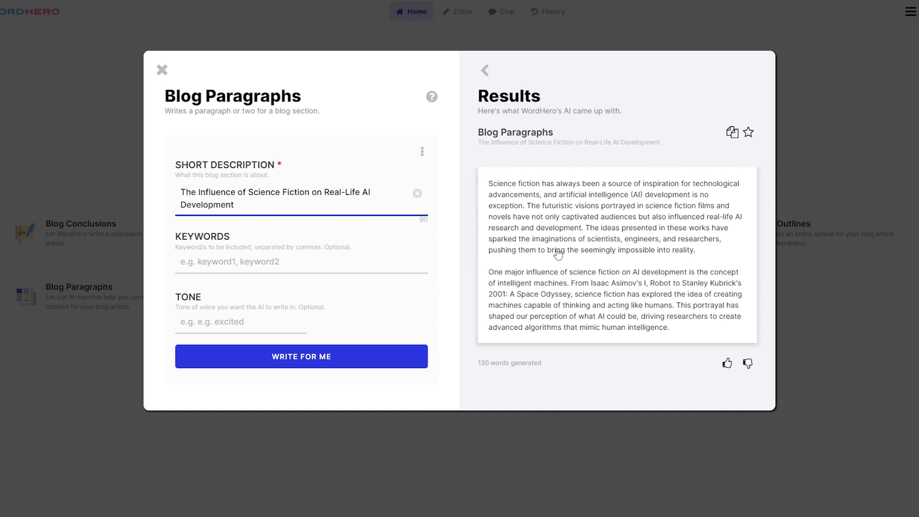
click(384, 353)
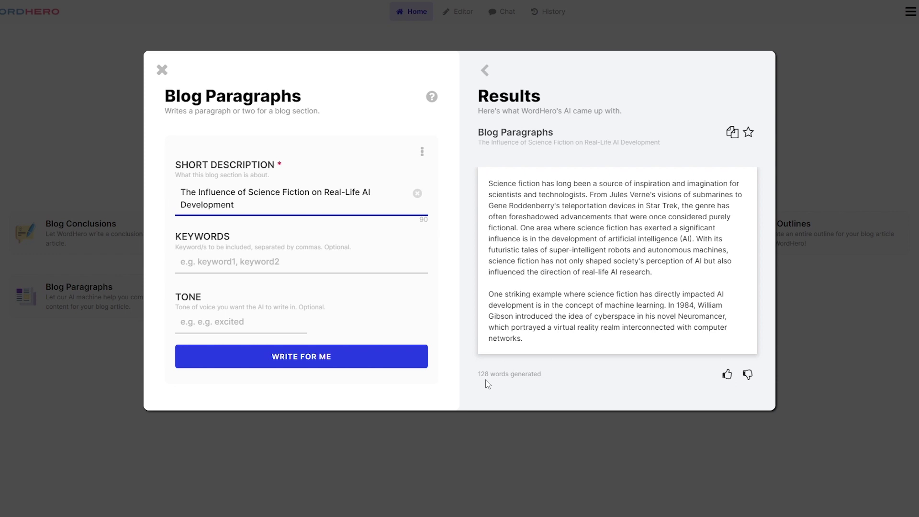
click(618, 308)
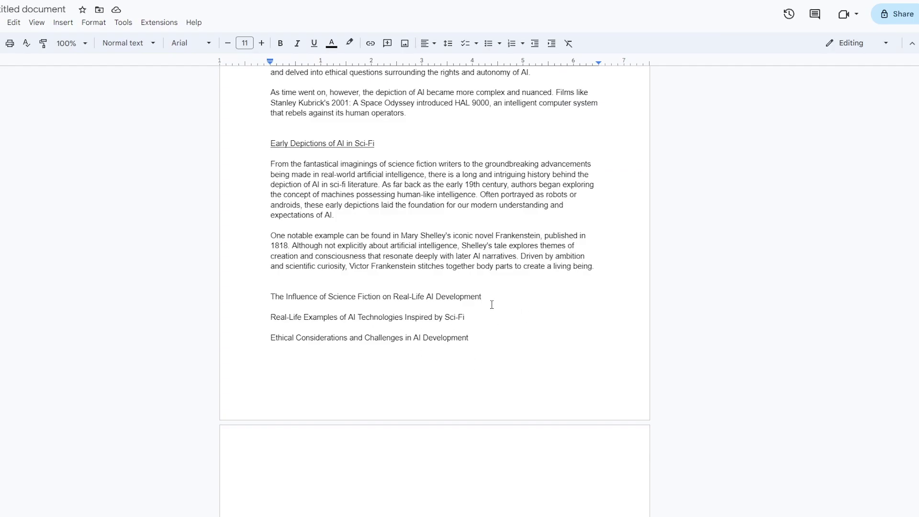
- Paste the Influence paragraphs under their underlined heading and remove the extra line before Real-Life Examples
key(Return)
key(ctrl+v)
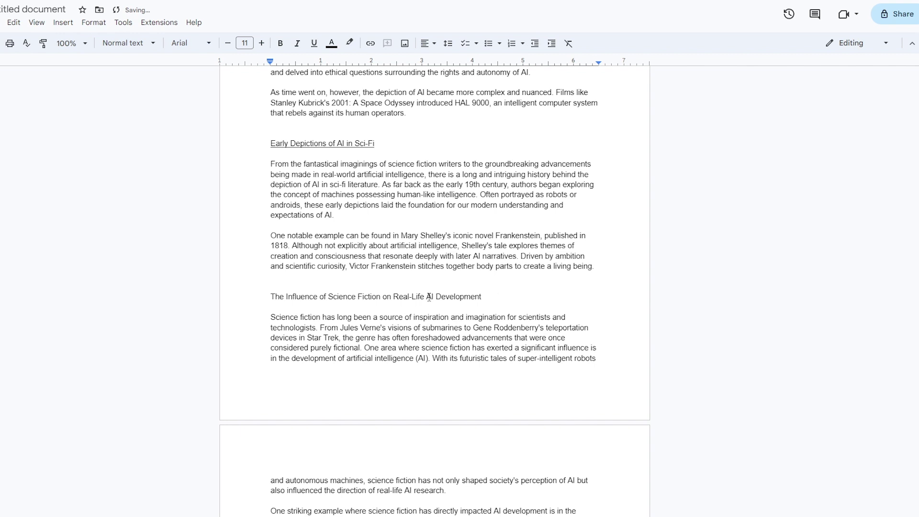
triple_click(428, 297)
key(ctrl+u)
scroll(457, 359, down, 1)
scroll(359, 388, down, 2)
click(273, 415)
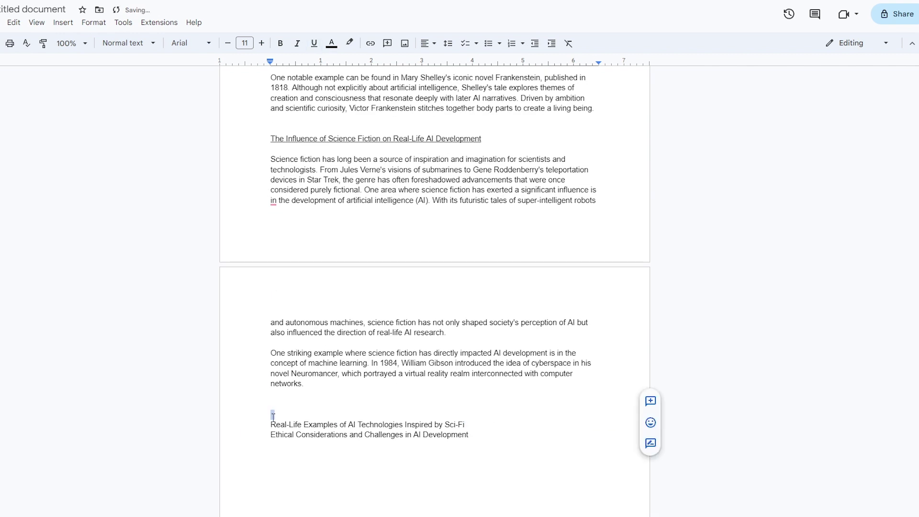
key(Delete)
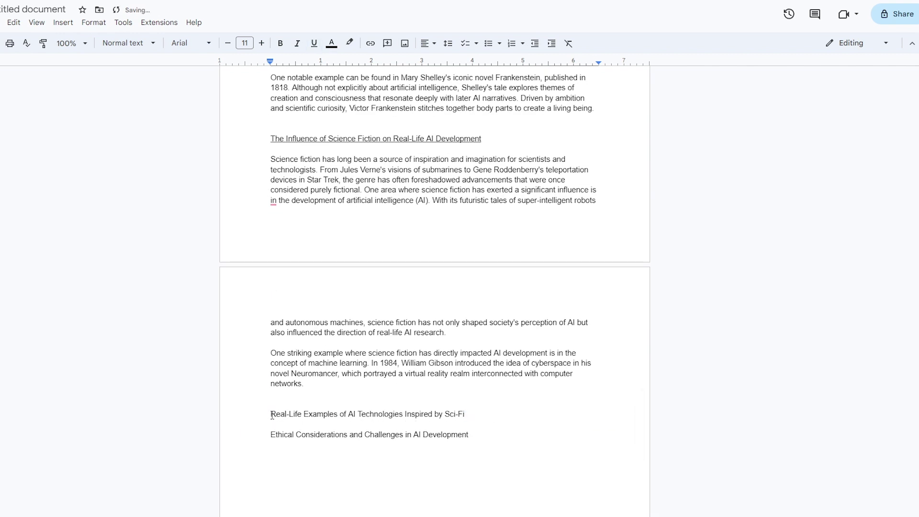
- Generate and copy WordHero paragraphs for the Real-Life Examples heading
drag(272, 415, 475, 411)
key(ctrl+c)
key(alt+Tab)
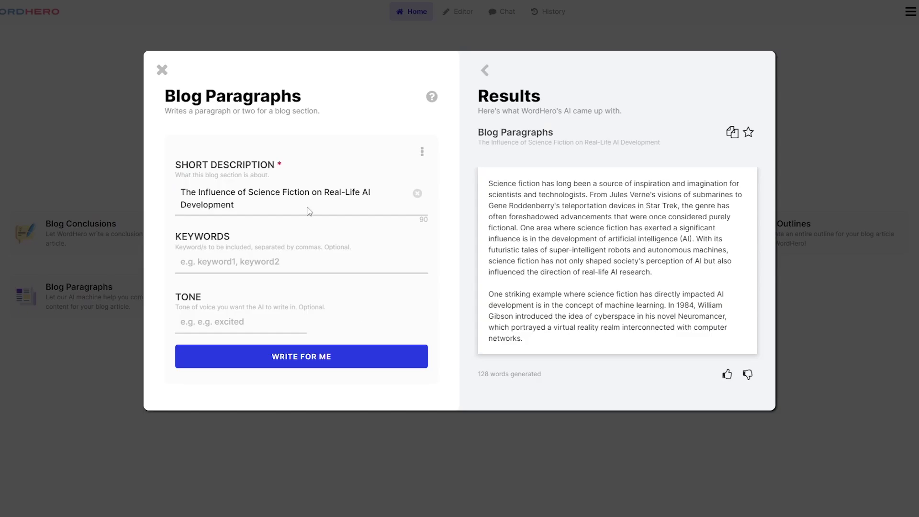
click(308, 209)
key(ctrl+a)
key(ctrl+v)
click(304, 347)
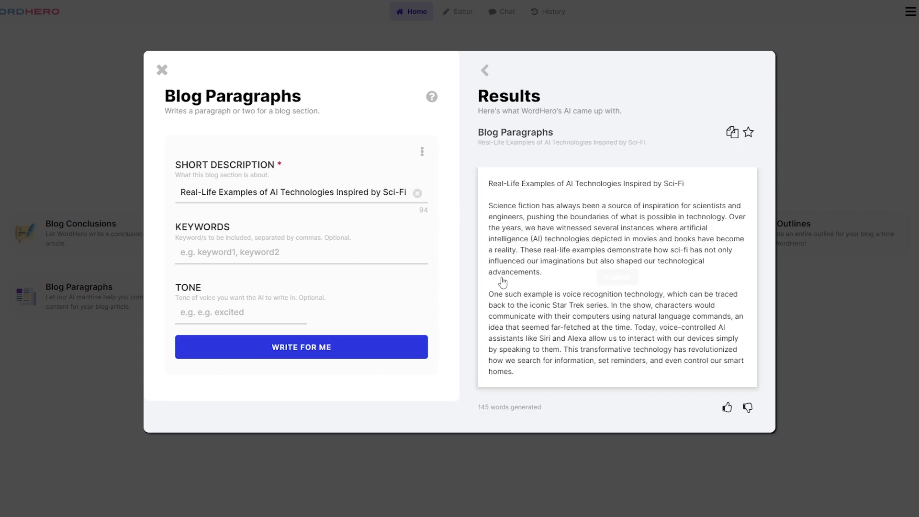
click(503, 283)
- Paste the Real-Life Examples paragraphs, delete the duplicate heading, and underline the heading
key(alt+Tab)
click(505, 414)
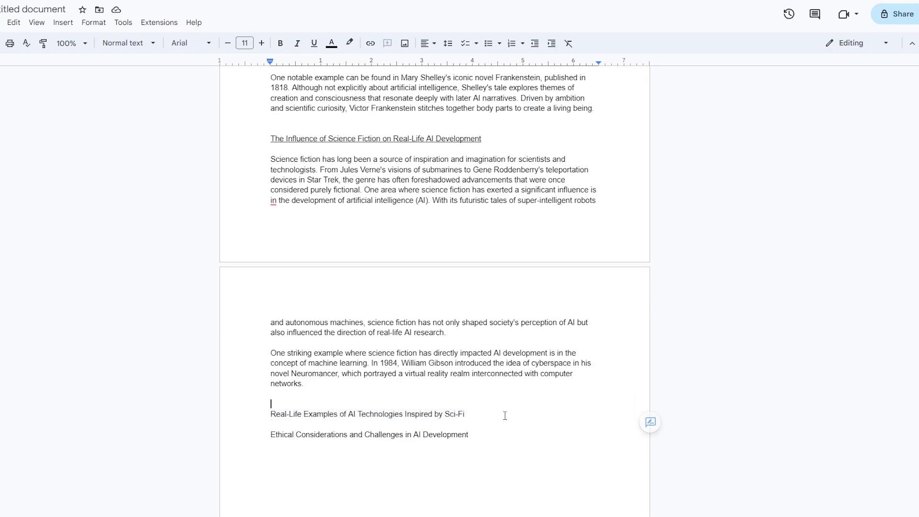
key(ctrl+v)
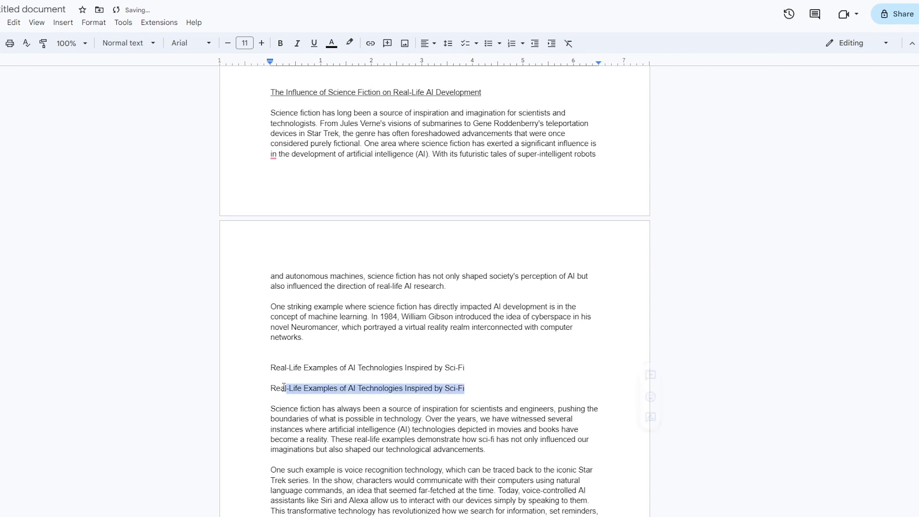
drag(466, 388, 270, 388)
key(BackSpace)
key(BackSpace)
drag(467, 367, 271, 368)
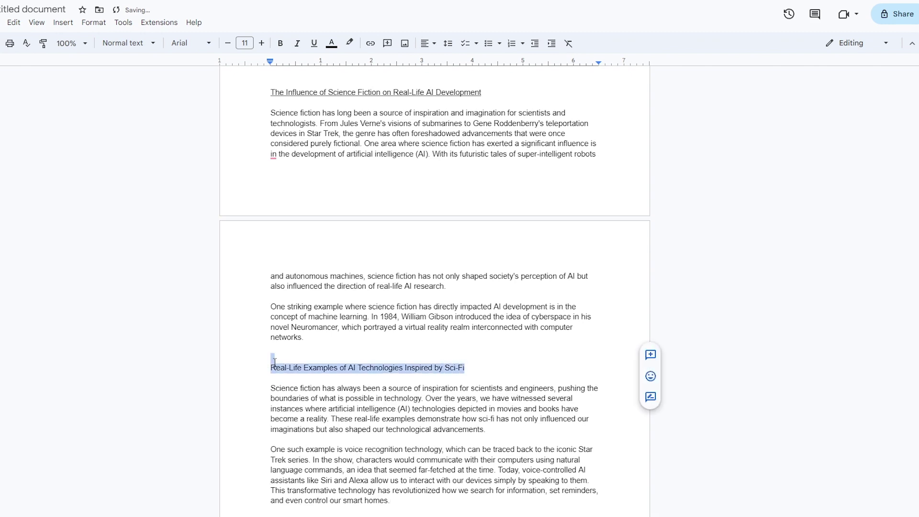
click(314, 45)
click(439, 388)
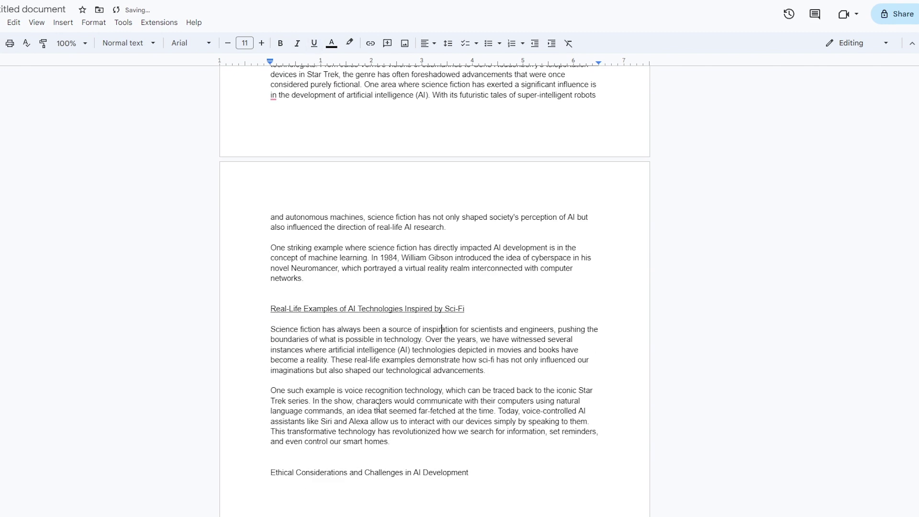
scroll(460, 330, down, 3)
- Select the Ethical Considerations heading text for the next WordHero generation
click(482, 327)
drag(473, 321, 271, 322)
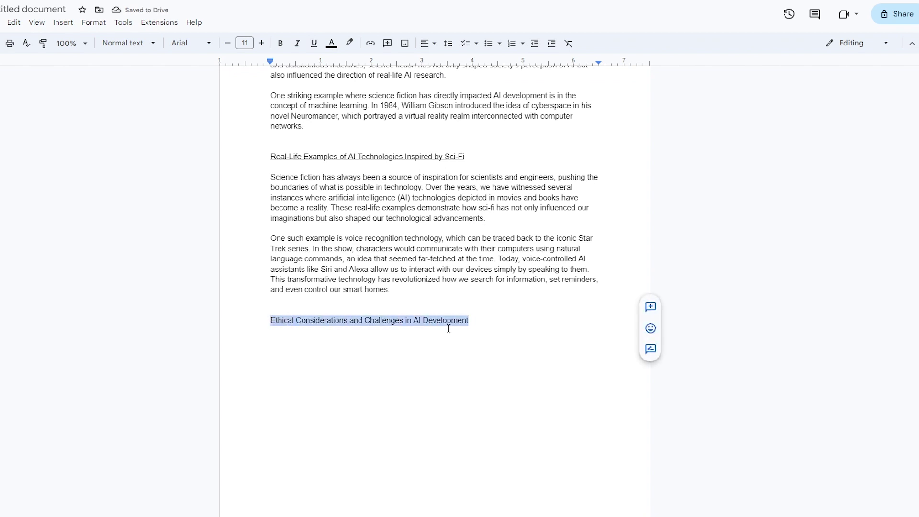
key(alt+Tab)
- Generate WordHero paragraphs for the Ethical Considerations and Challenges in AI Development heading
key(ctrl+a)
key(ctrl+v)
click(358, 346)
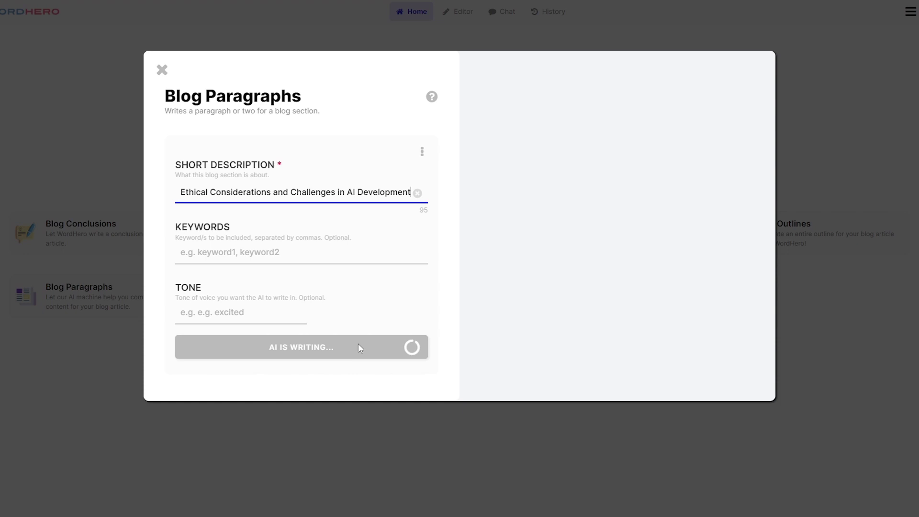
key(alt+Tab)
- Paste the paragraphs under the now-underlined Ethical Considerations heading, followed by an empty line
key(ctrl+v)
drag(473, 320, 272, 322)
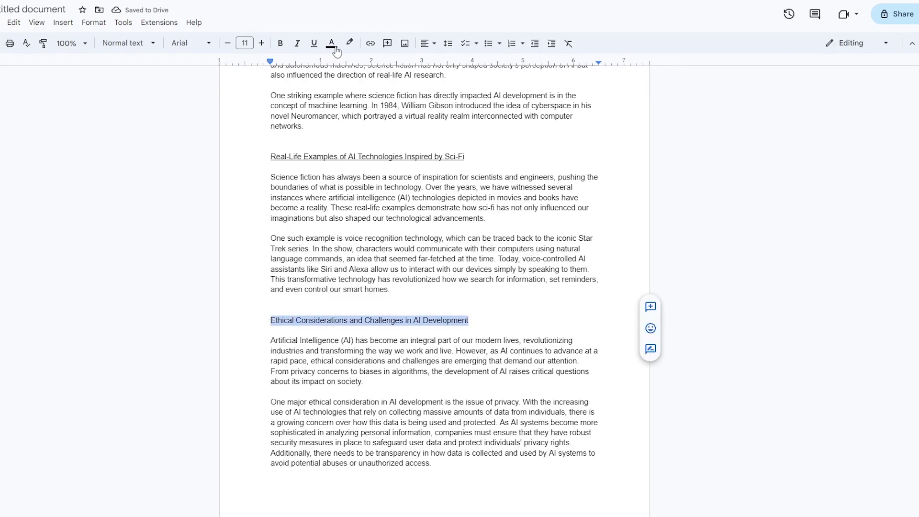
key(ctrl+u)
scroll(480, 369, down, 2)
click(480, 370)
scroll(473, 404, up, 4)
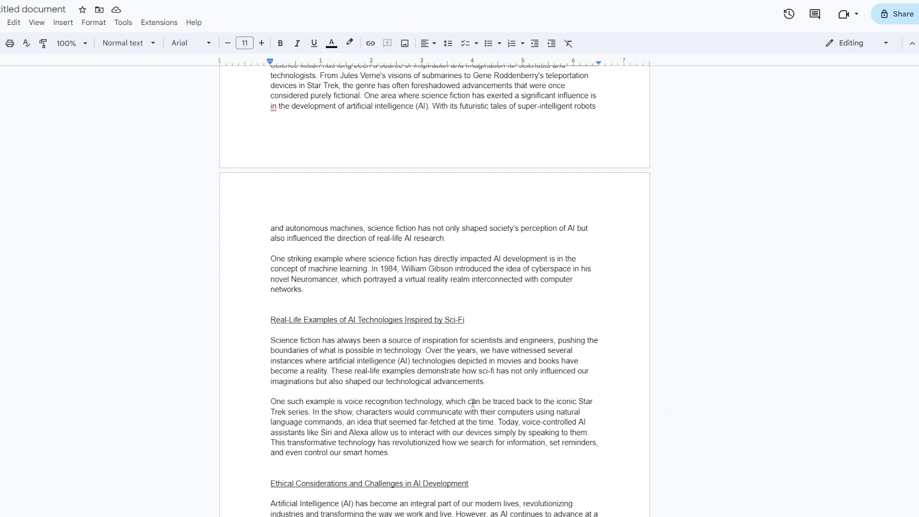
scroll(473, 404, up, 4)
scroll(332, 348, up, 2)
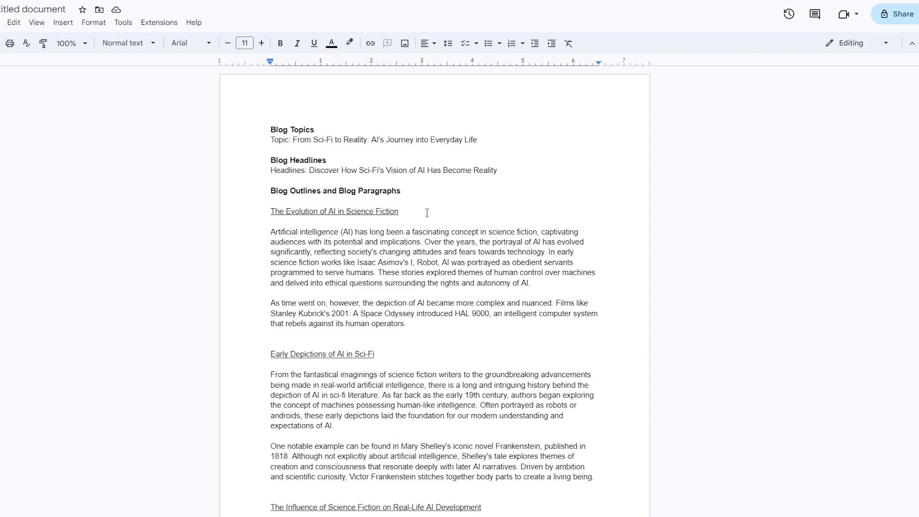
scroll(456, 306, down, 1)
scroll(503, 323, down, 6)
scroll(467, 294, down, 2)
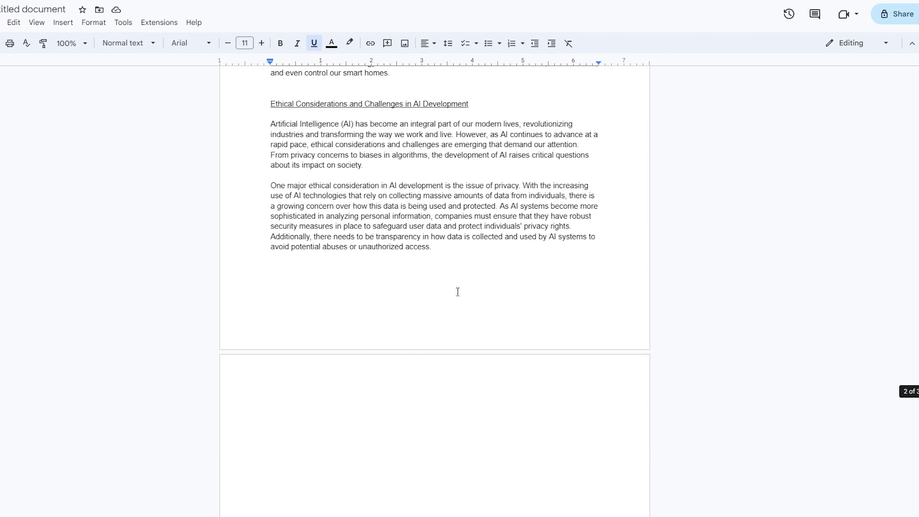
key(Return)
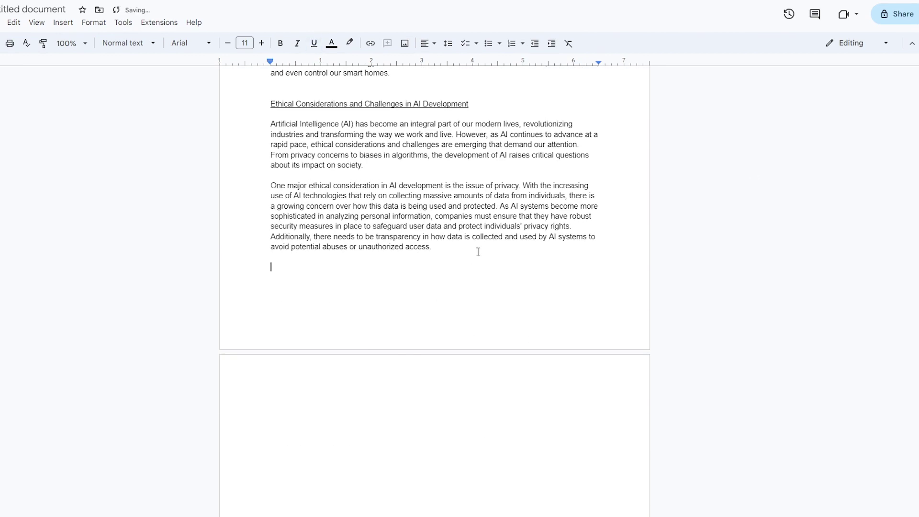
key(alt+Tab)
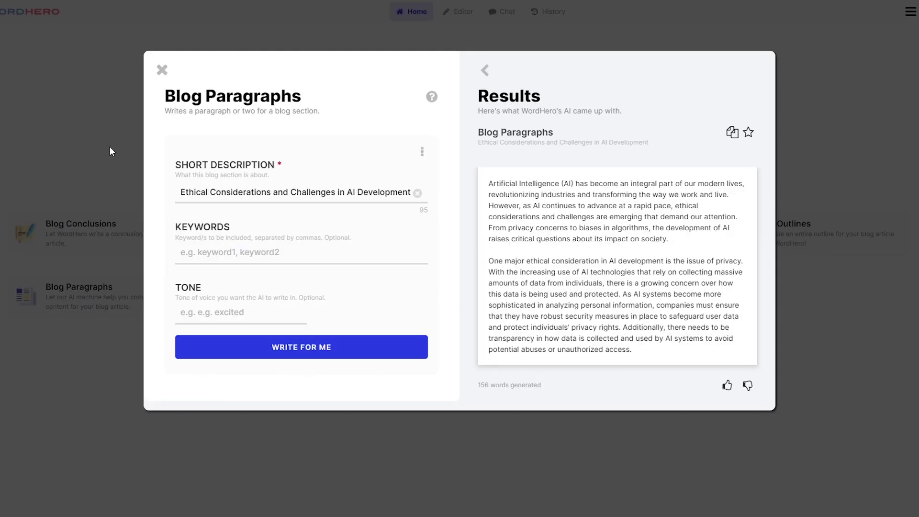
- Switch from Blog Paragraphs to the Blog Conclusions tool and review its tone options
click(109, 146)
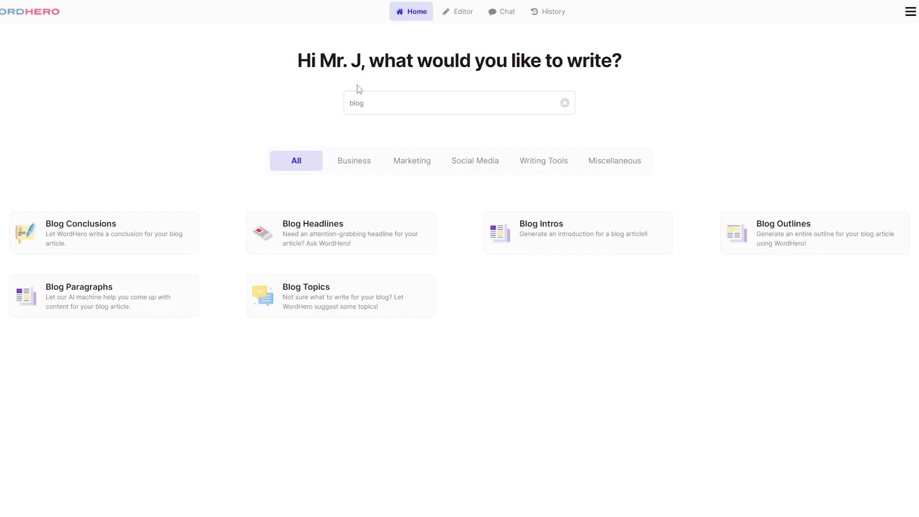
click(98, 251)
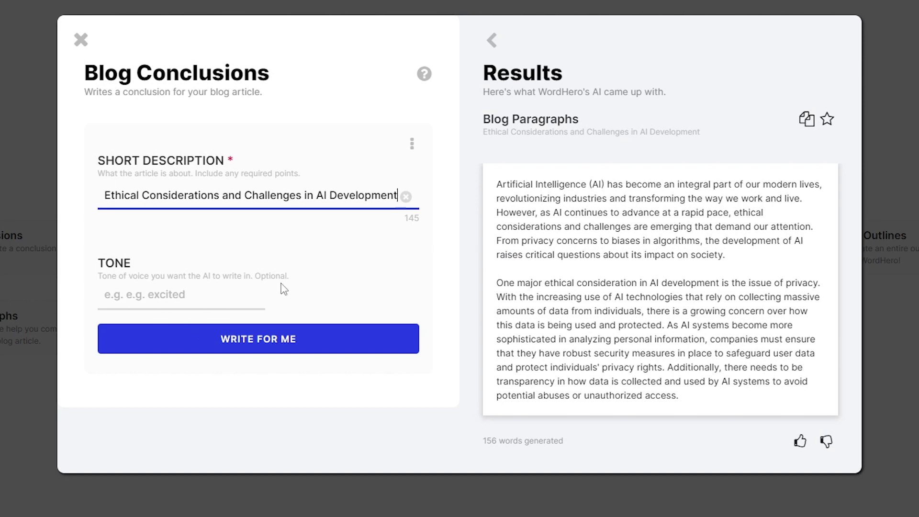
click(259, 295)
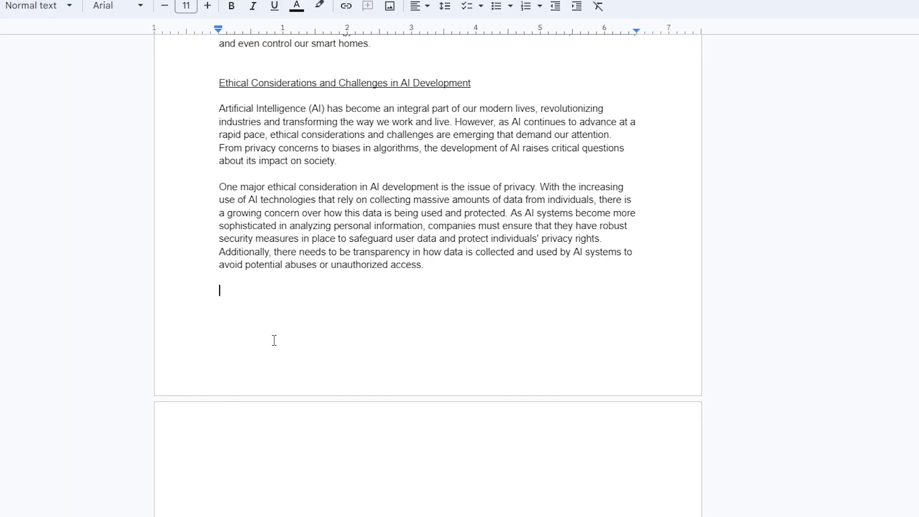
scroll(274, 339, up, 10)
scroll(302, 395, up, 10)
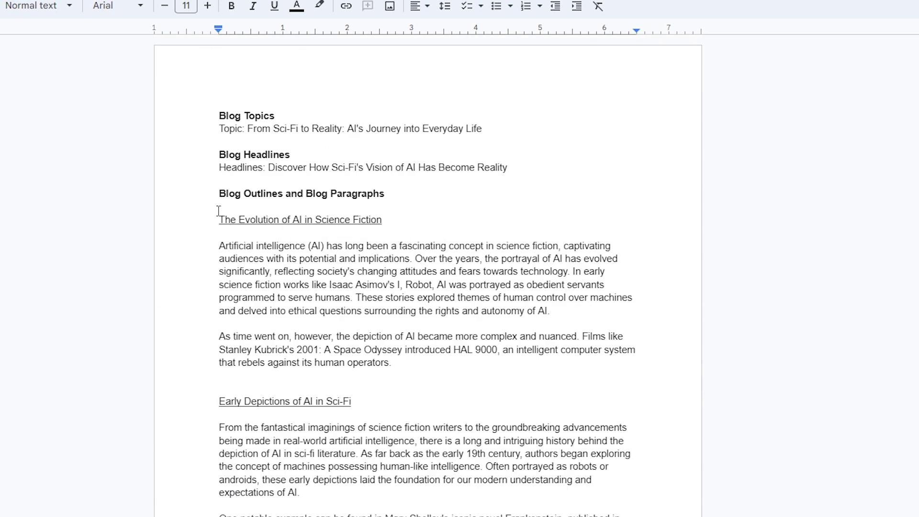
- Generate conclusions for 'Discover How Sci-Fi's Vision of AI Has Become Reality' and copy one
drag(268, 167, 520, 168)
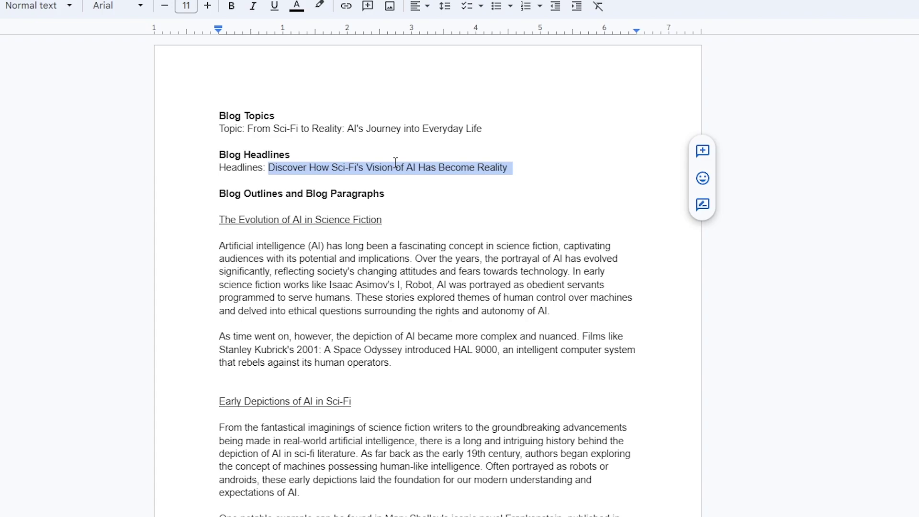
key(ctrl+a)
key(ctrl+v)
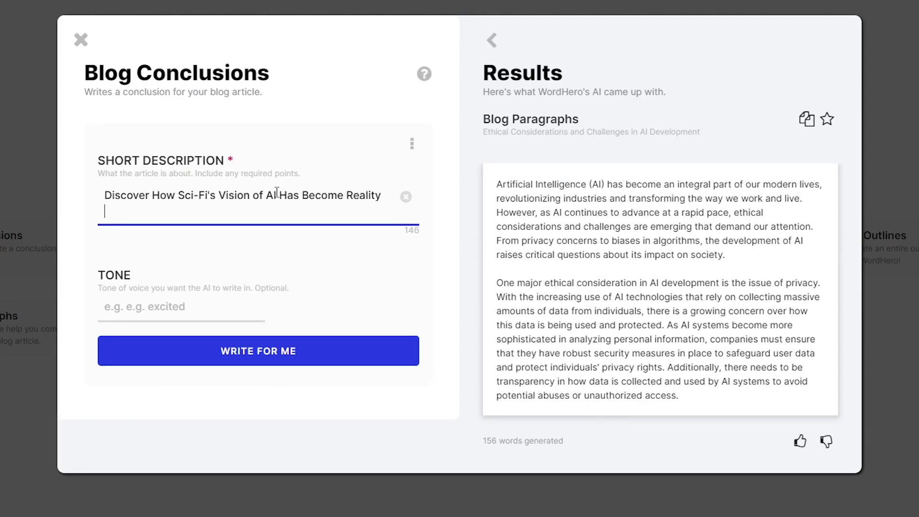
key(ctrl+Return)
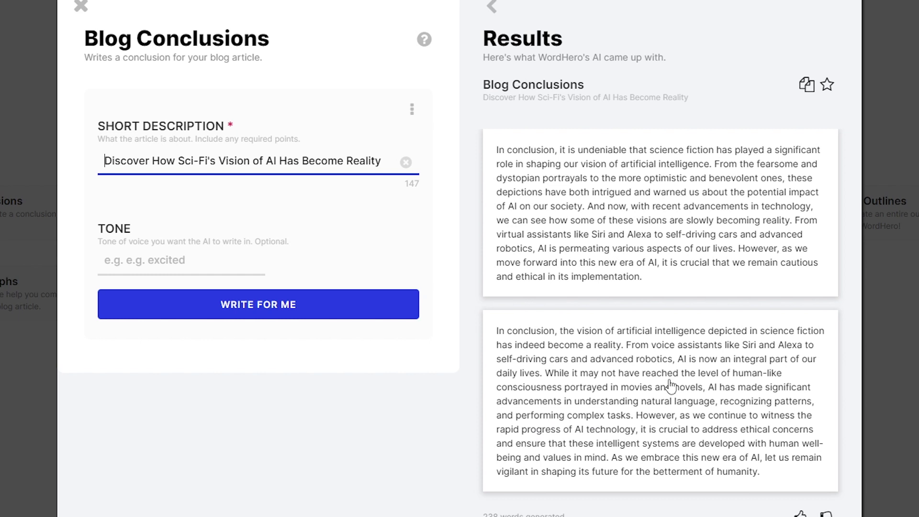
click(673, 415)
click(675, 260)
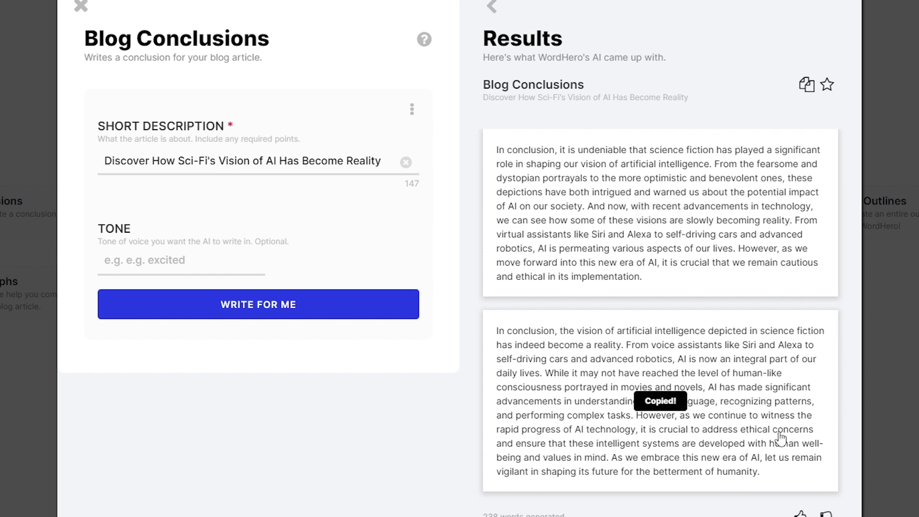
click(695, 241)
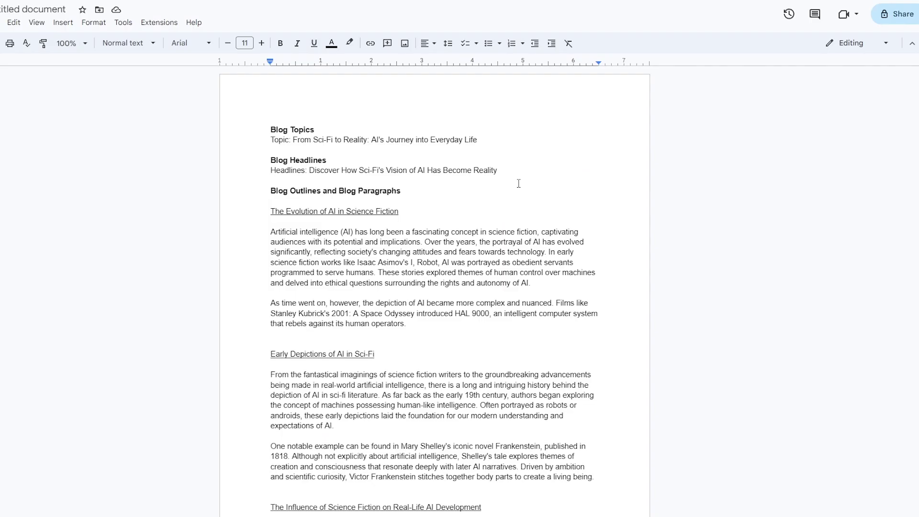
scroll(519, 183, down, 5)
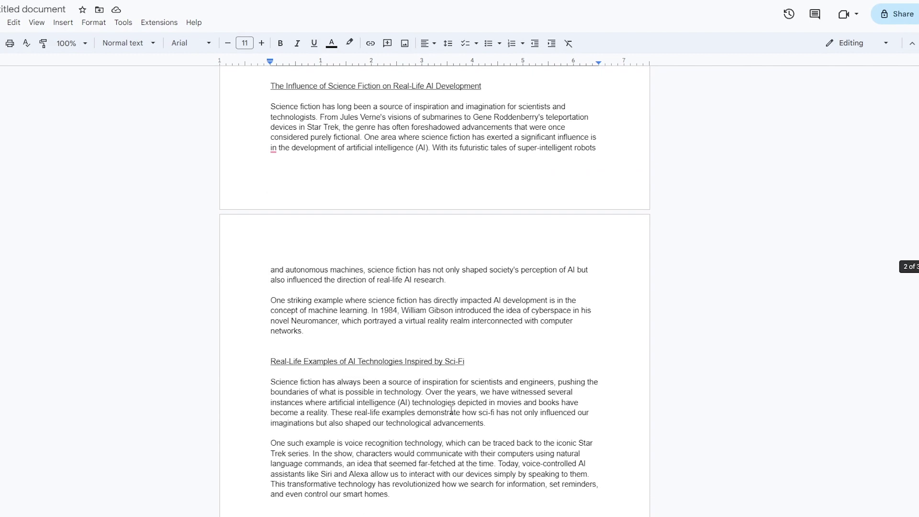
scroll(451, 409, down, 4)
scroll(444, 294, down, 3)
scroll(476, 331, up, 2)
- End the draft with the pasted conclusion paragraph, topped by an underlined 'Conclusion' line
click(477, 331)
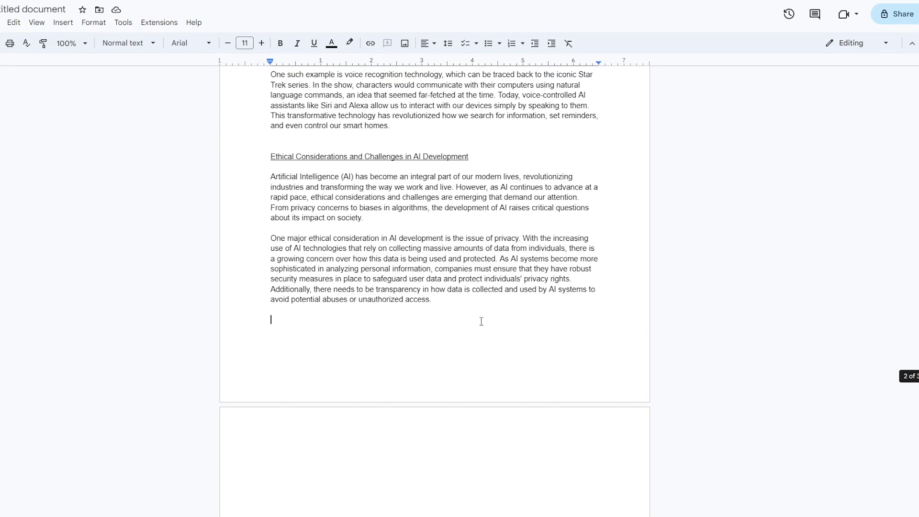
key(Return)
key(ctrl+v)
double_click(293, 332)
key(Home)
key(Return)
key(Up)
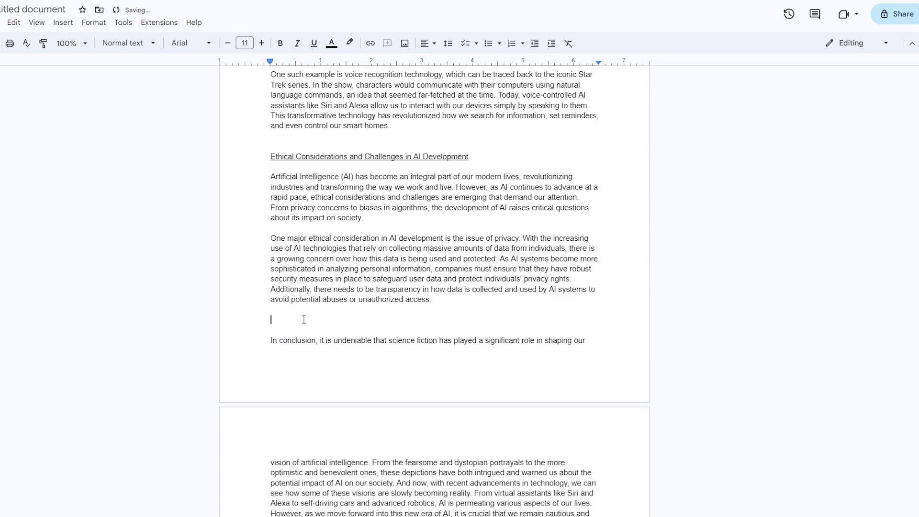
text(Conclusion)
key(shift+Home)
key(ctrl+u)
key(End)
scroll(334, 327, down, 4)
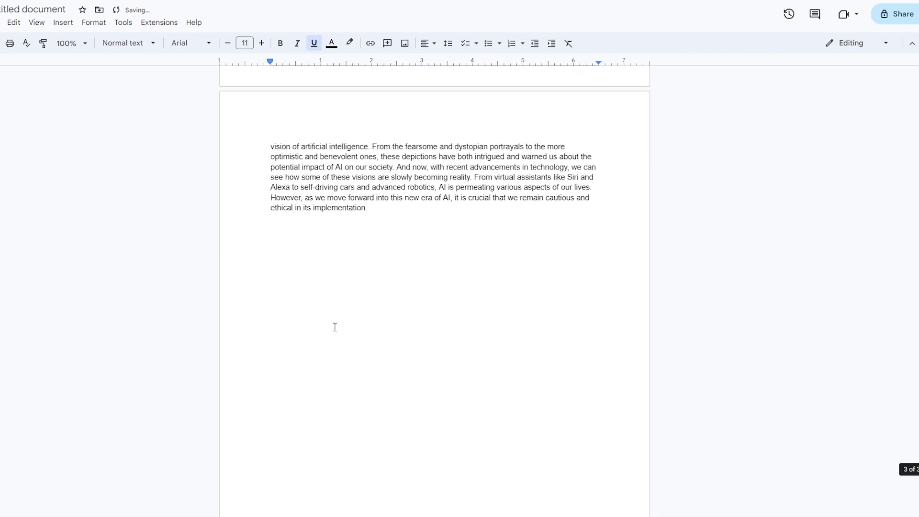
scroll(335, 326, up, 6)
scroll(334, 327, up, 8)
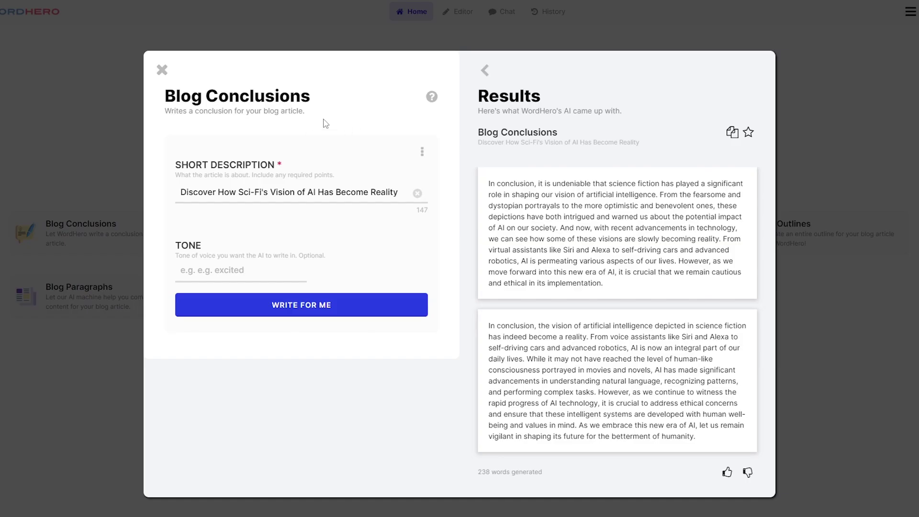
- Insert 'Blog Conclusions' as a non-bold heading on a new line above Conclusion
drag(310, 96, 171, 101)
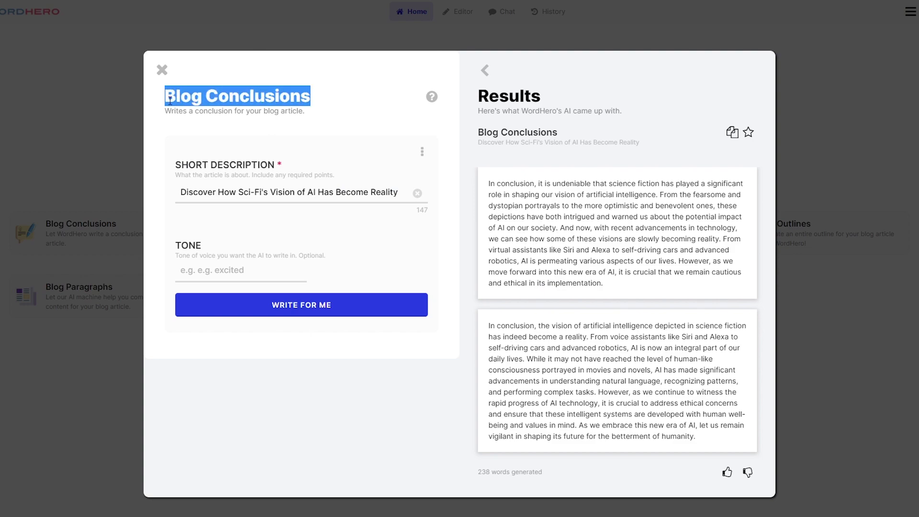
scroll(381, 312, down, 5)
scroll(381, 312, down, 3)
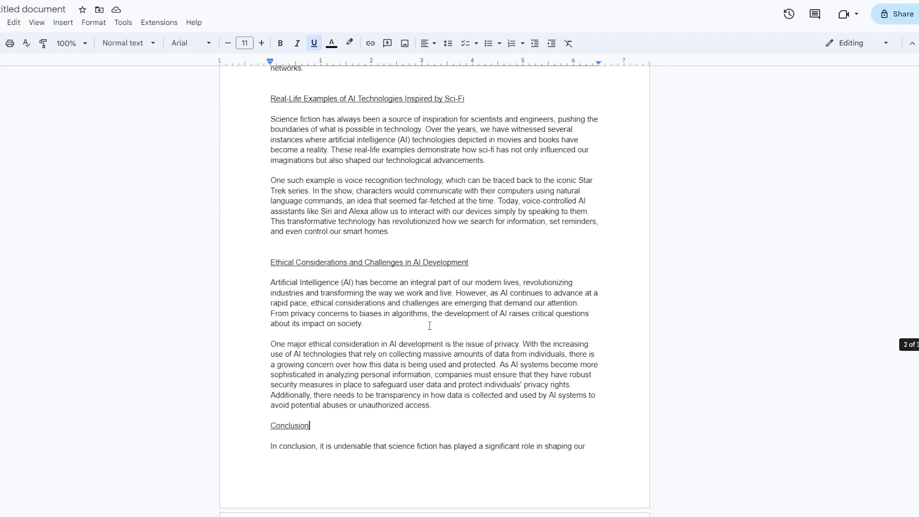
click(323, 417)
key(Right)
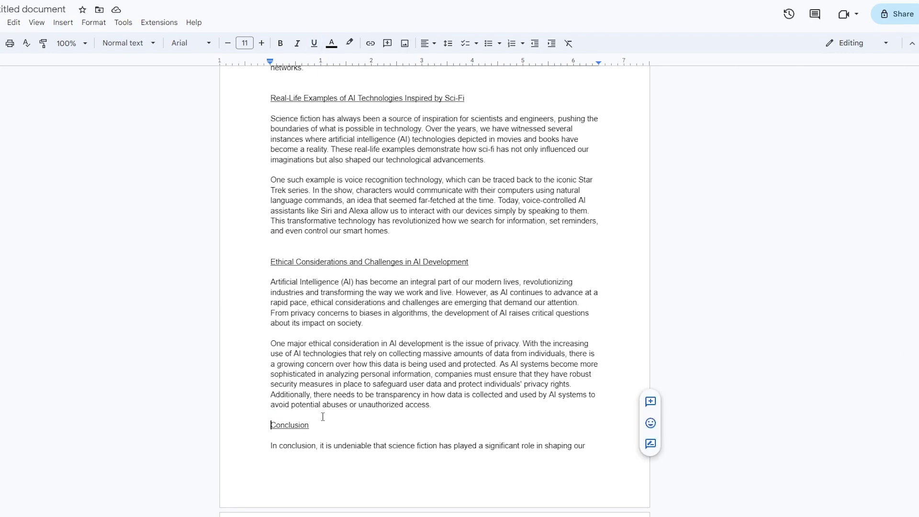
key(Return)
key(ctrl+v)
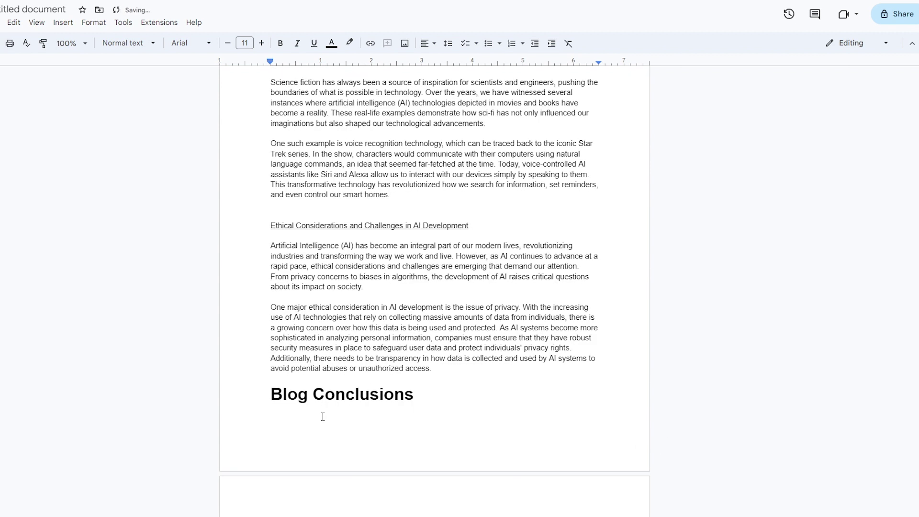
triple_click(536, 402)
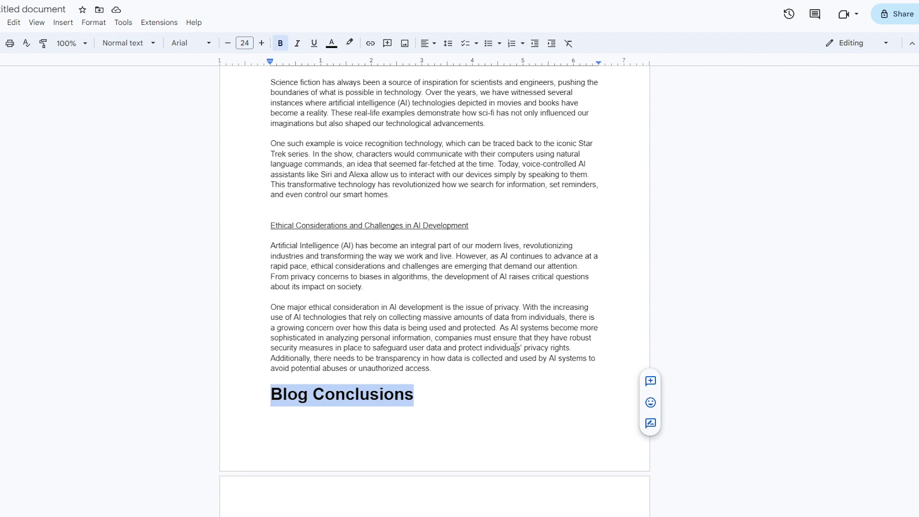
key(ctrl+b)
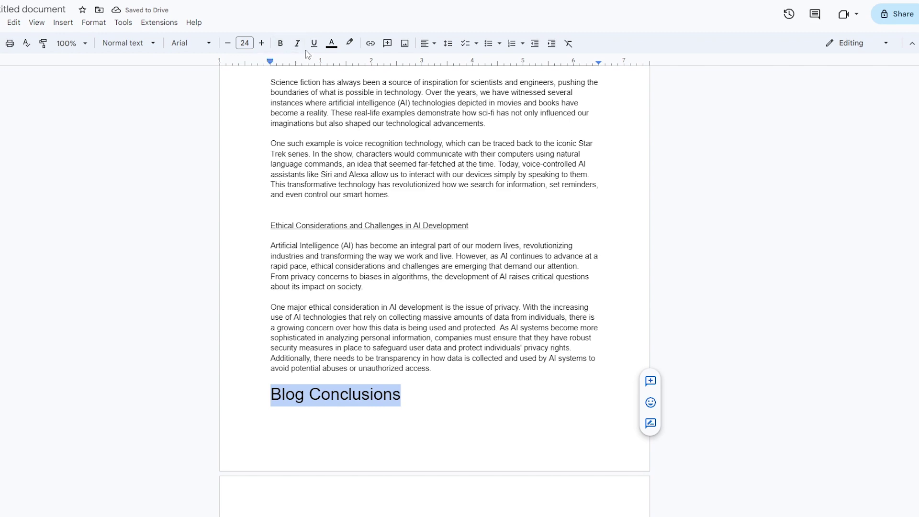
scroll(417, 199, up, 15)
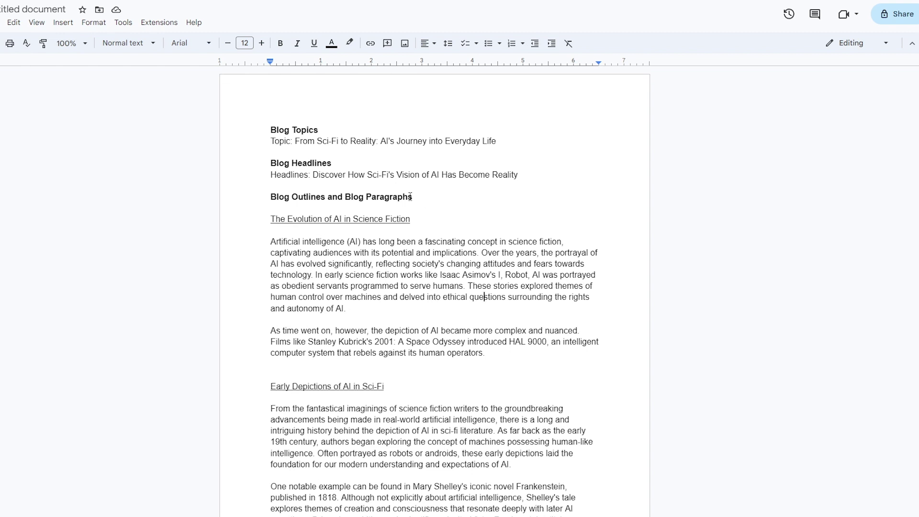
click(421, 199)
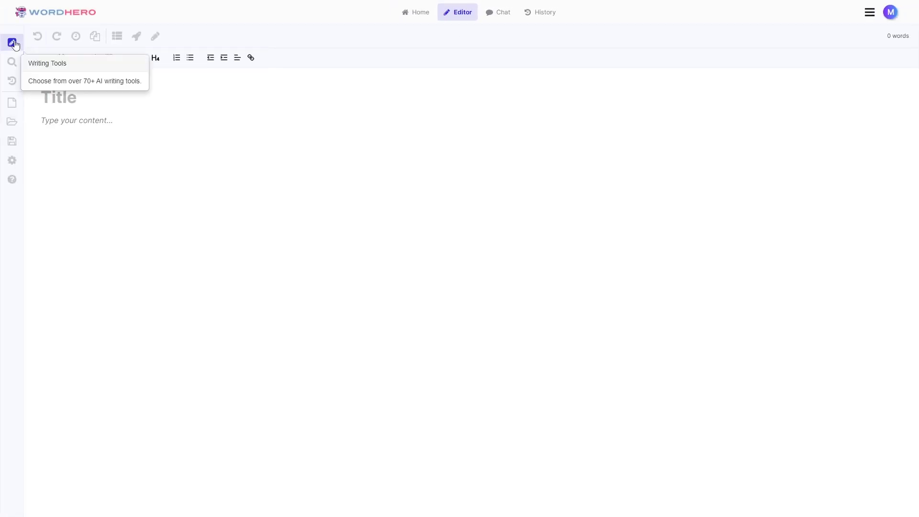
- Browse WordHero's writing tools, opening and closing the Blog Conclusions and Blog Headlines forms
click(69, 63)
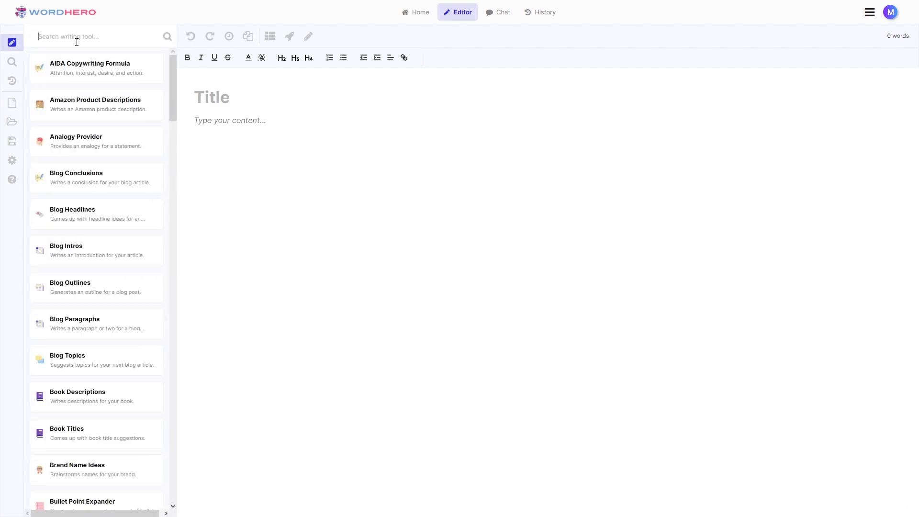
text(blog)
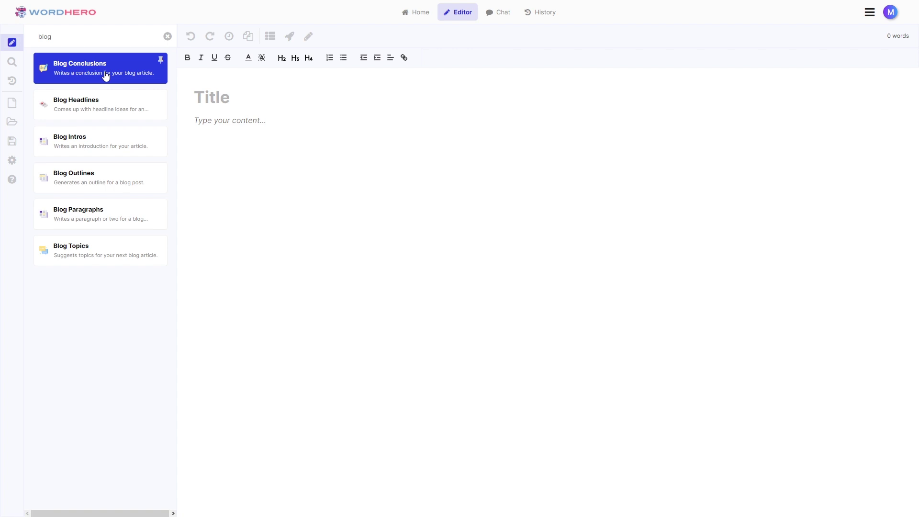
click(108, 92)
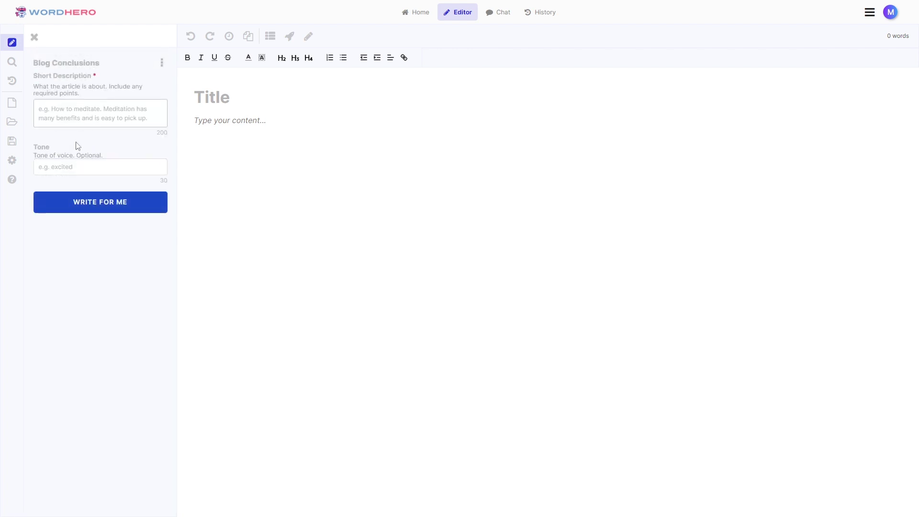
click(34, 36)
click(78, 109)
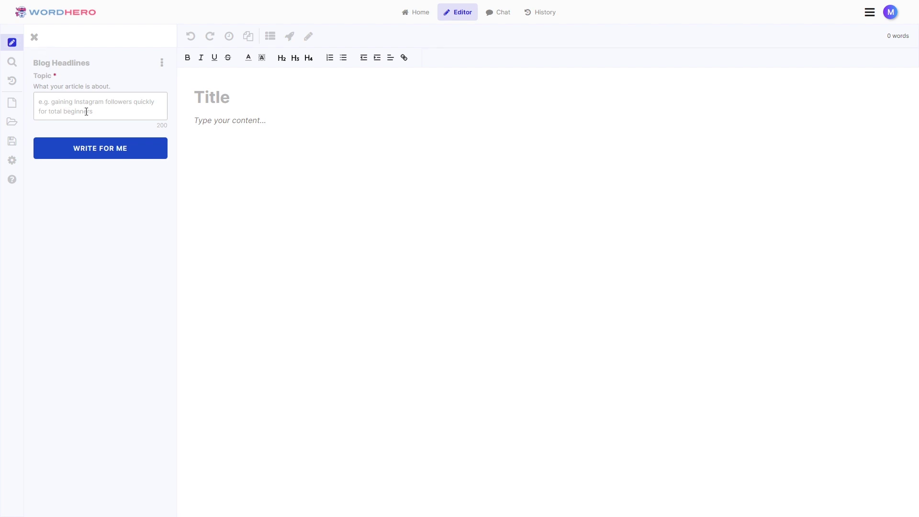
click(34, 36)
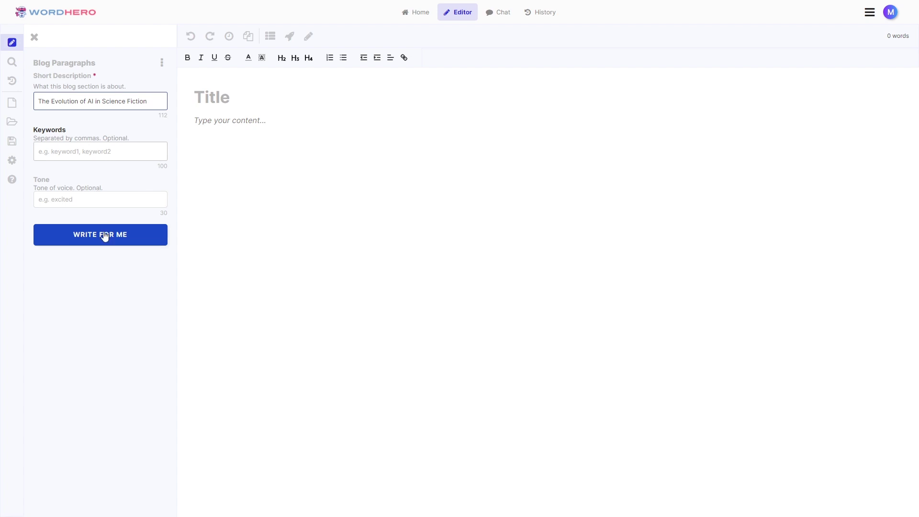
- Generate the 141-word Evolution of AI in Science Fiction paragraphs, then go to the tools home page
click(100, 235)
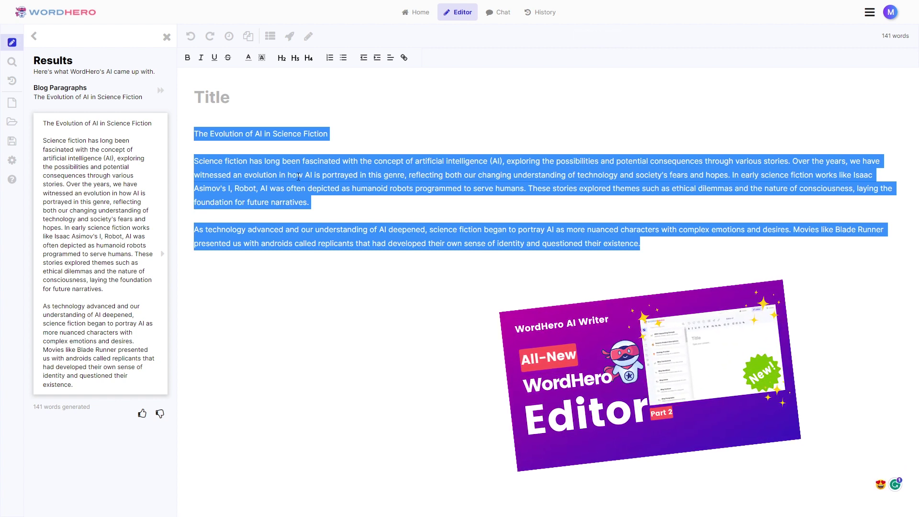
click(368, 175)
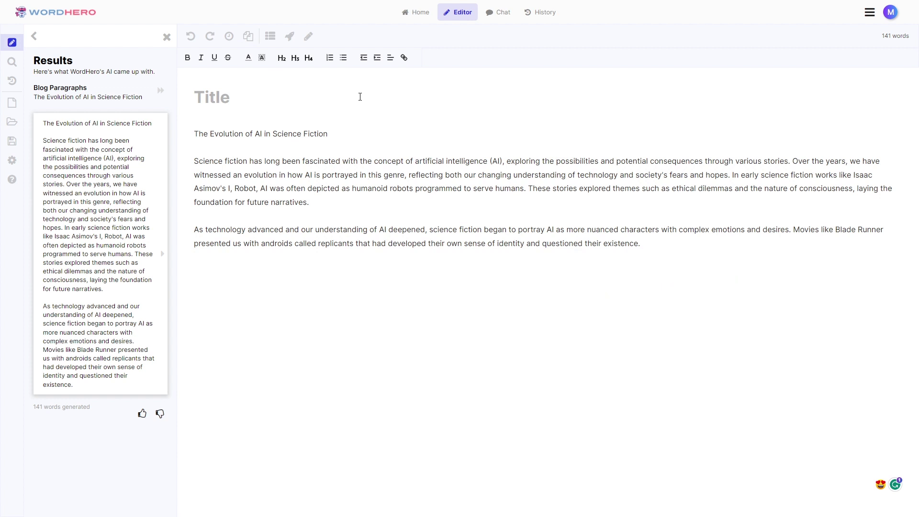
click(77, 13)
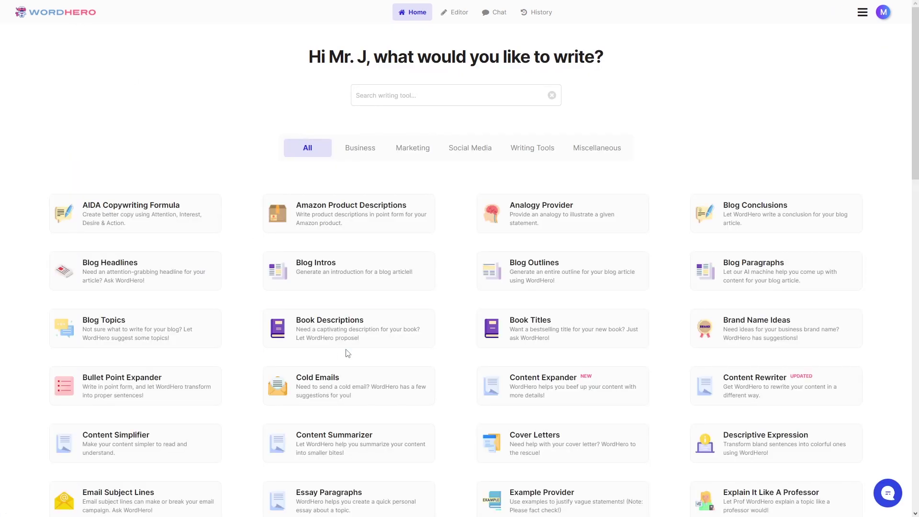
scroll(391, 375, down, 3)
scroll(391, 373, down, 2)
scroll(383, 363, down, 2)
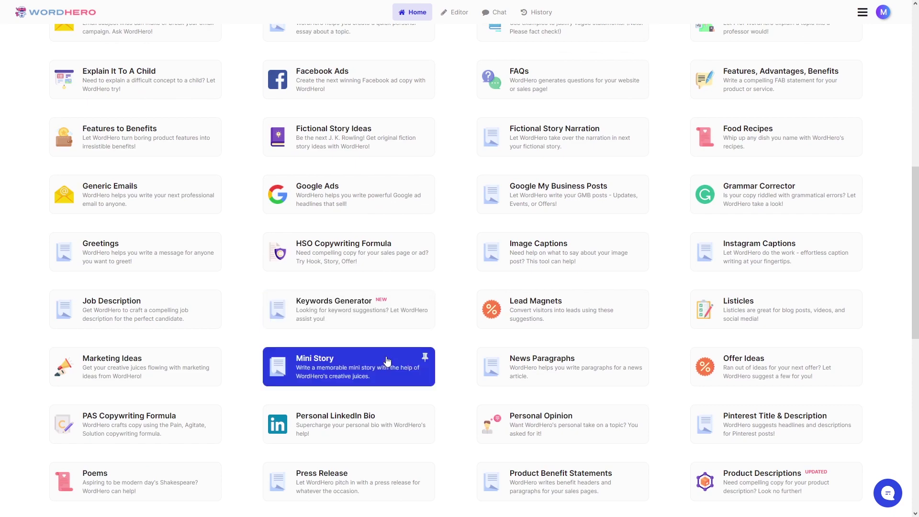
scroll(387, 362, down, 5)
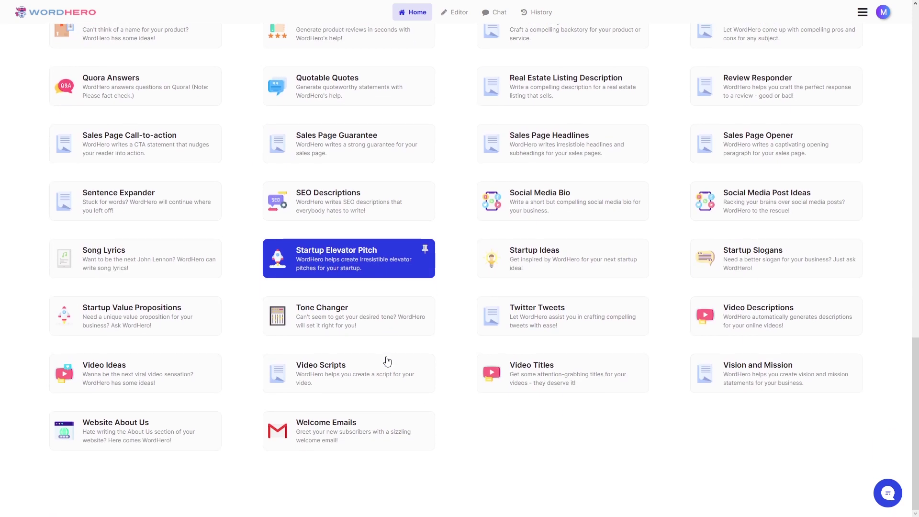
scroll(387, 360, up, 5)
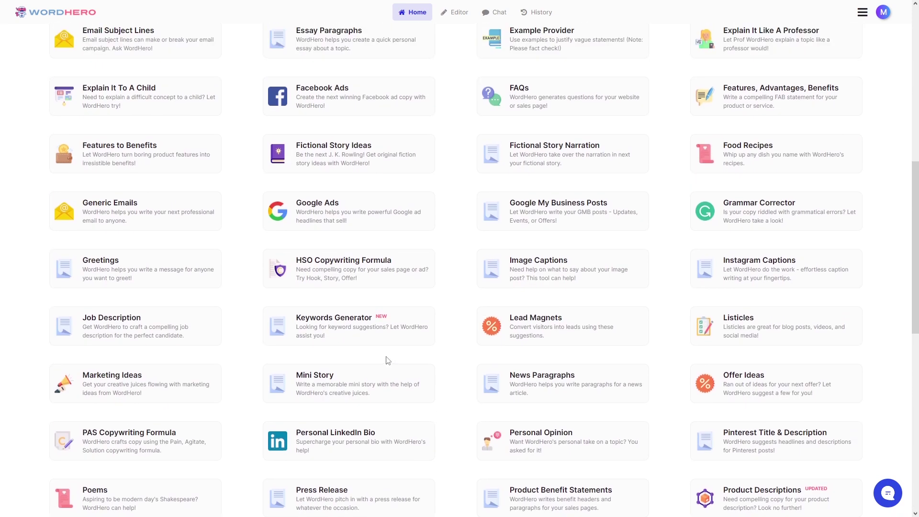
scroll(386, 361, up, 5)
scroll(386, 361, up, 1)
scroll(386, 361, down, 5)
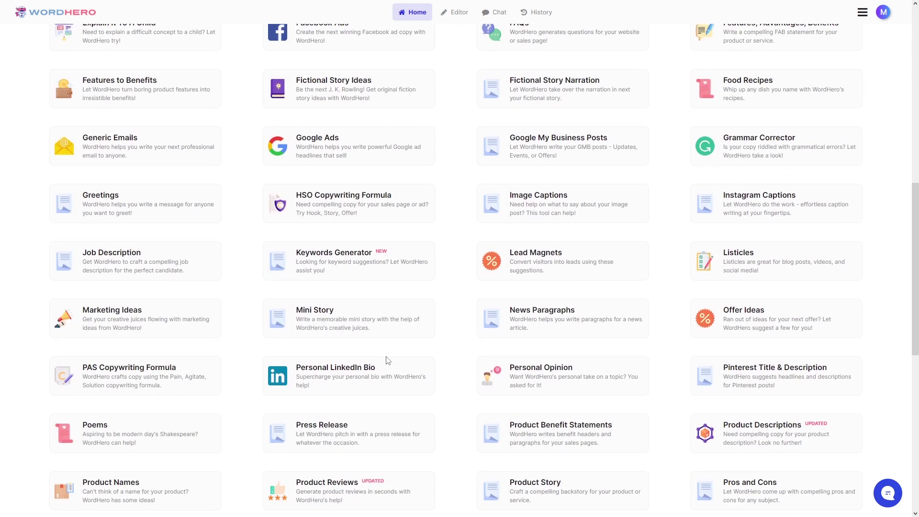
scroll(387, 361, down, 5)
scroll(386, 360, up, 10)
scroll(387, 361, up, 3)
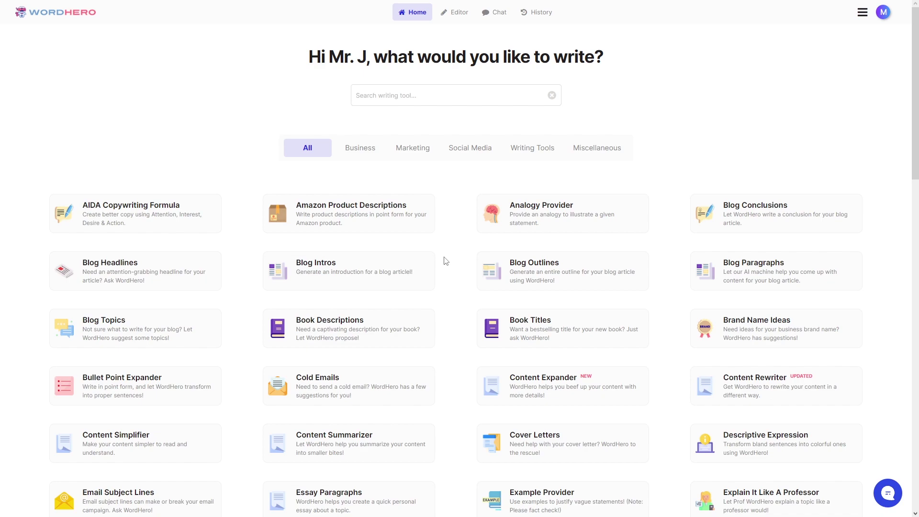
scroll(460, 302, down, 4)
scroll(479, 359, down, 3)
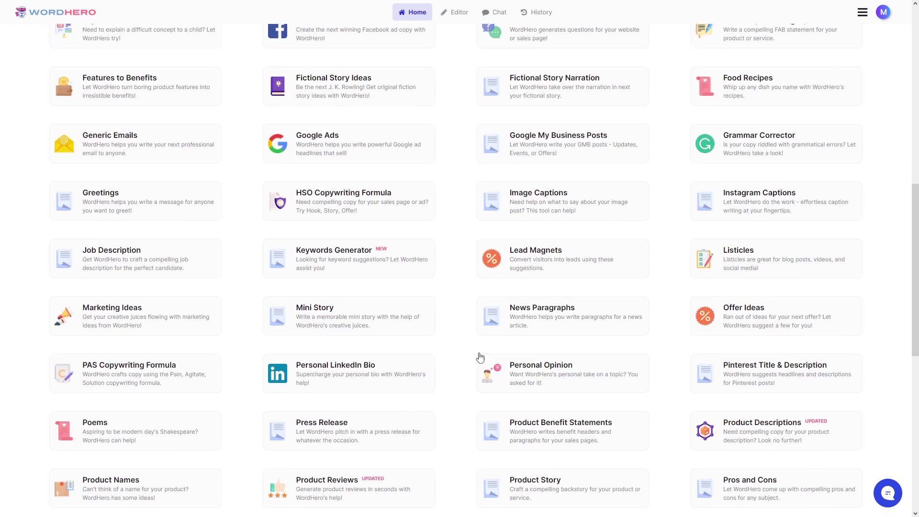
scroll(479, 365, down, 5)
scroll(460, 379, up, 10)
scroll(456, 379, up, 5)
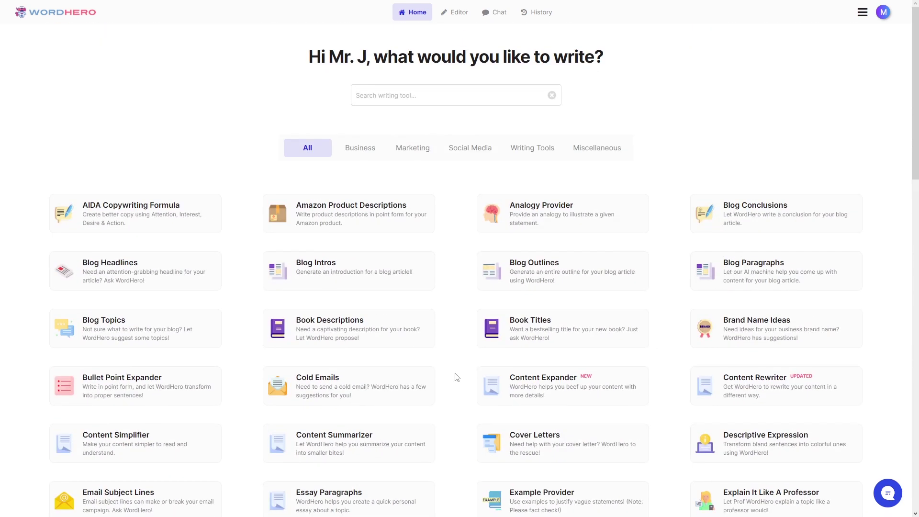